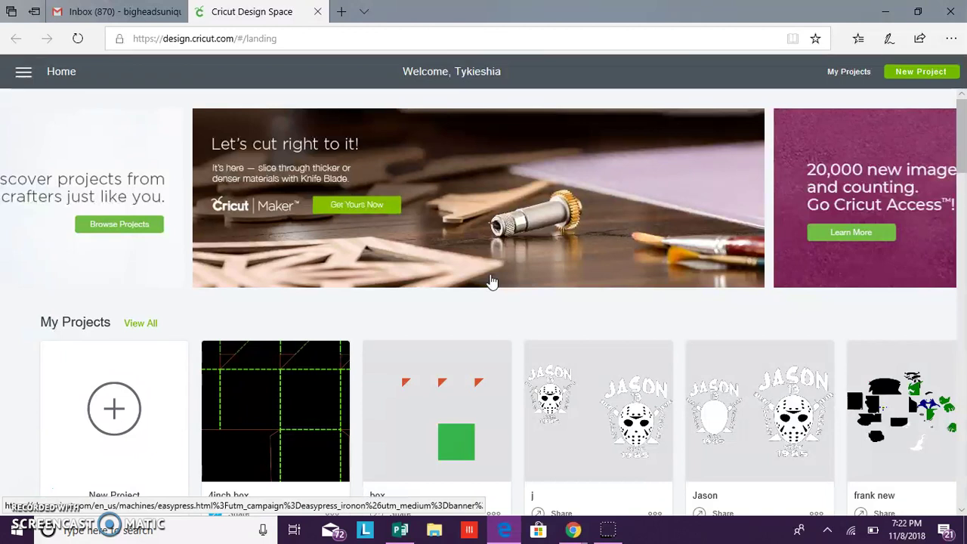
- Start a new project and select the BH Bay bee image in the T Shirt folder for upload
scroll(144, 311, down, 1)
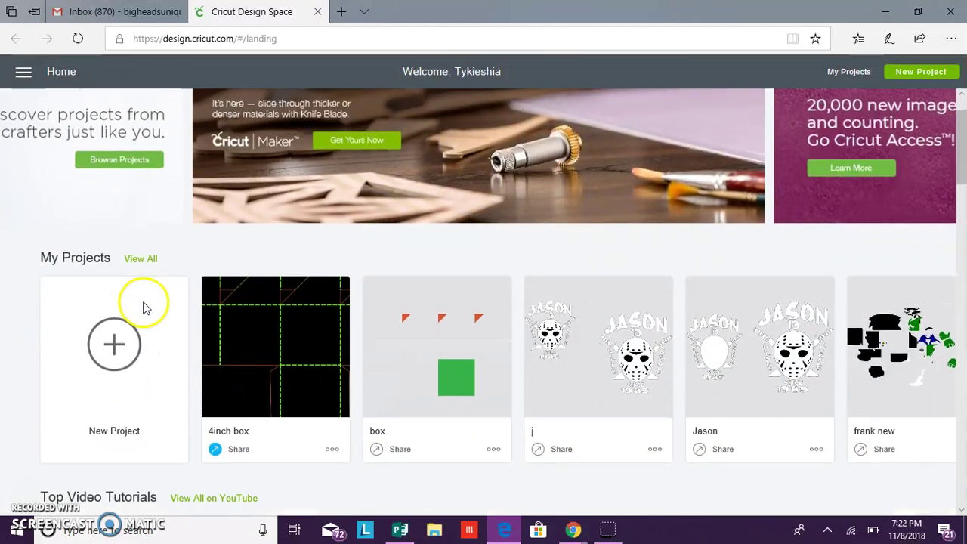
click(115, 349)
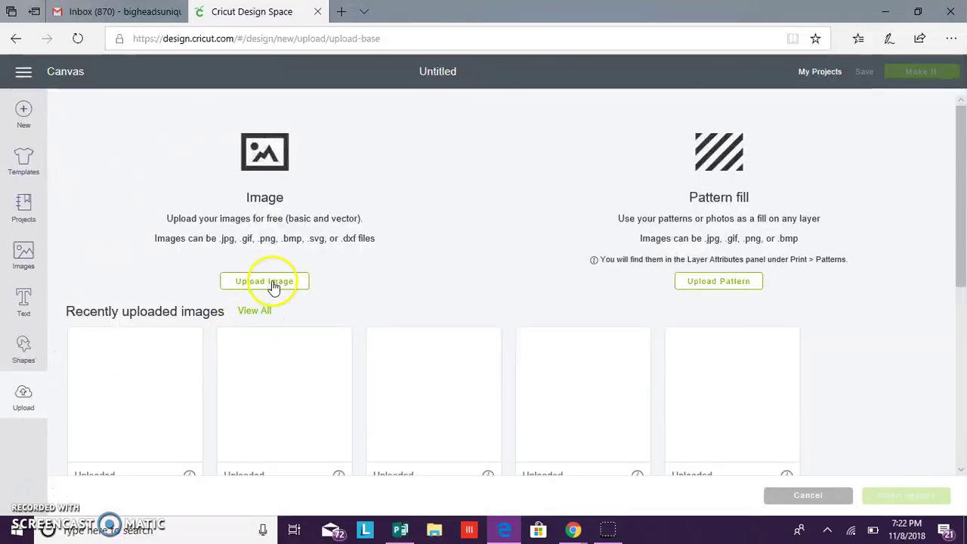
click(273, 285)
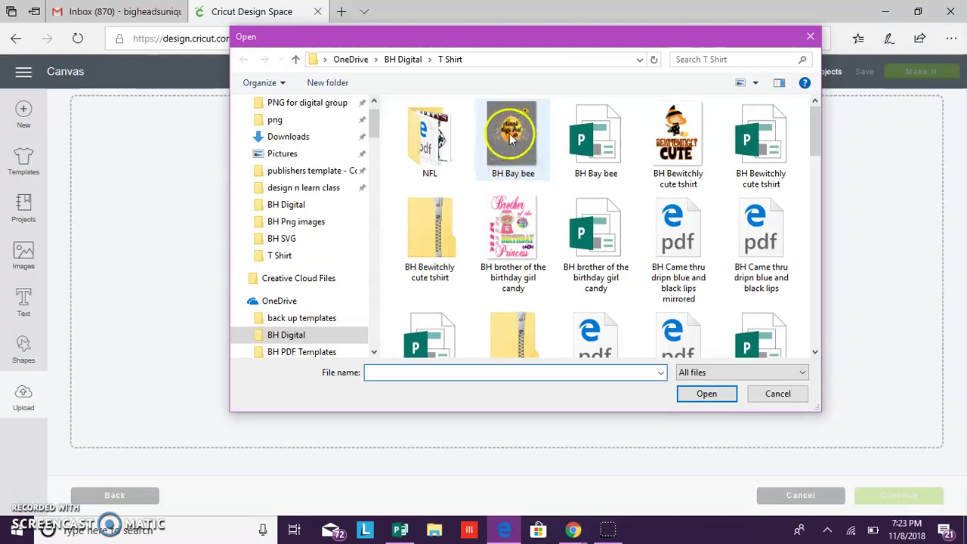
click(511, 138)
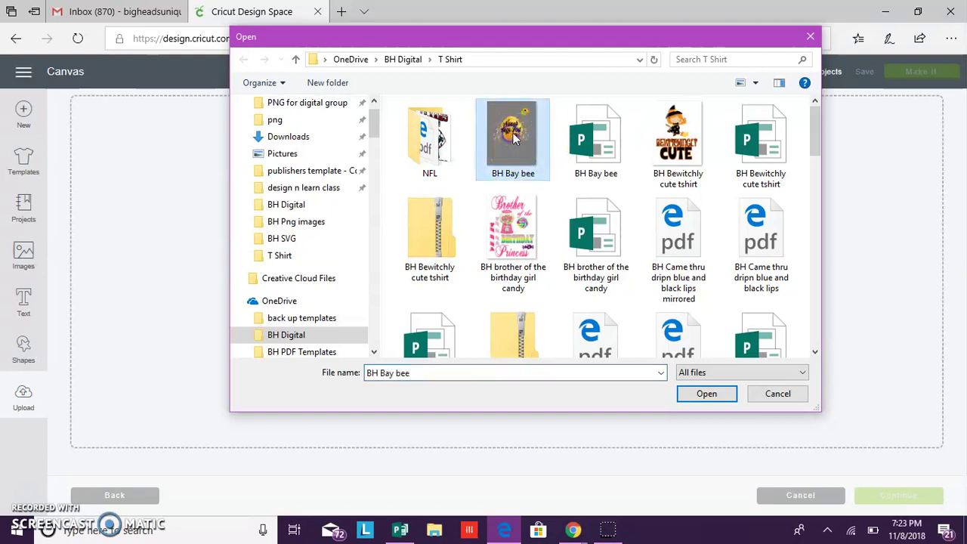
- Open the BH Bay bee file and set its image type to Complex
click(713, 394)
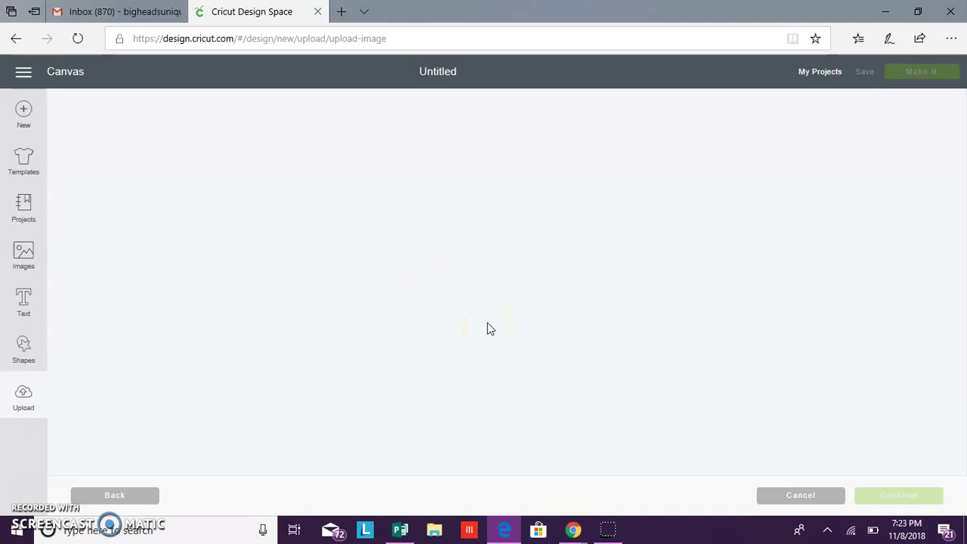
click(424, 398)
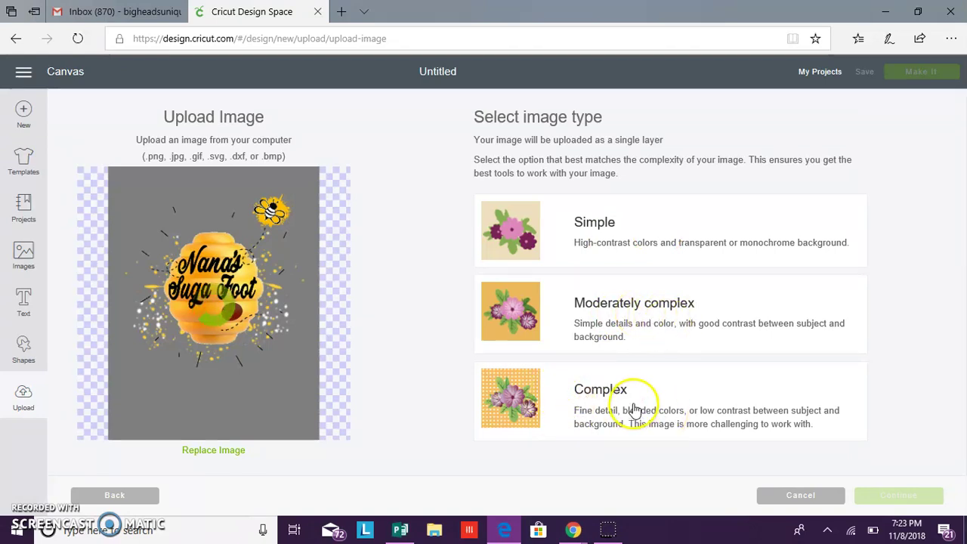
click(639, 391)
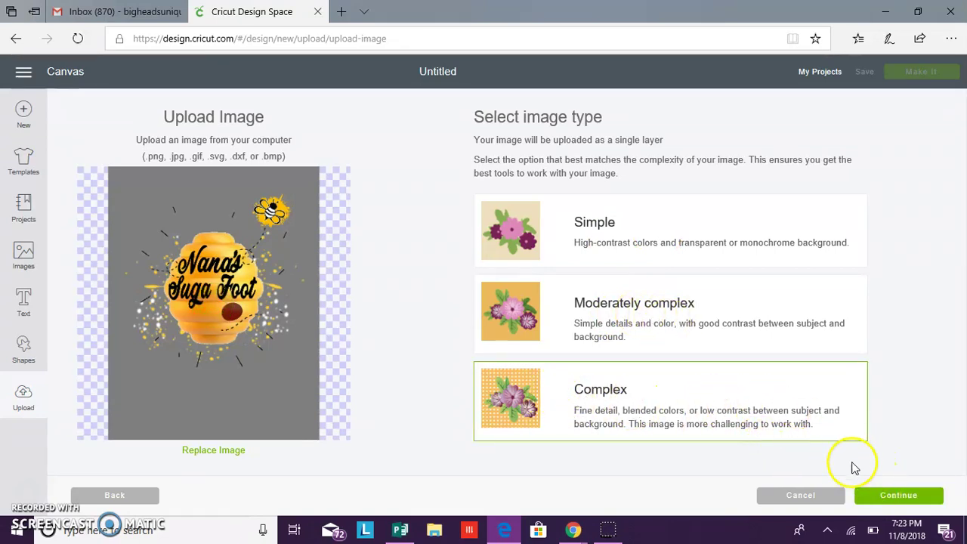
- Erase the grey background around the hive with Select & erase and check the edges zoomed in
click(878, 499)
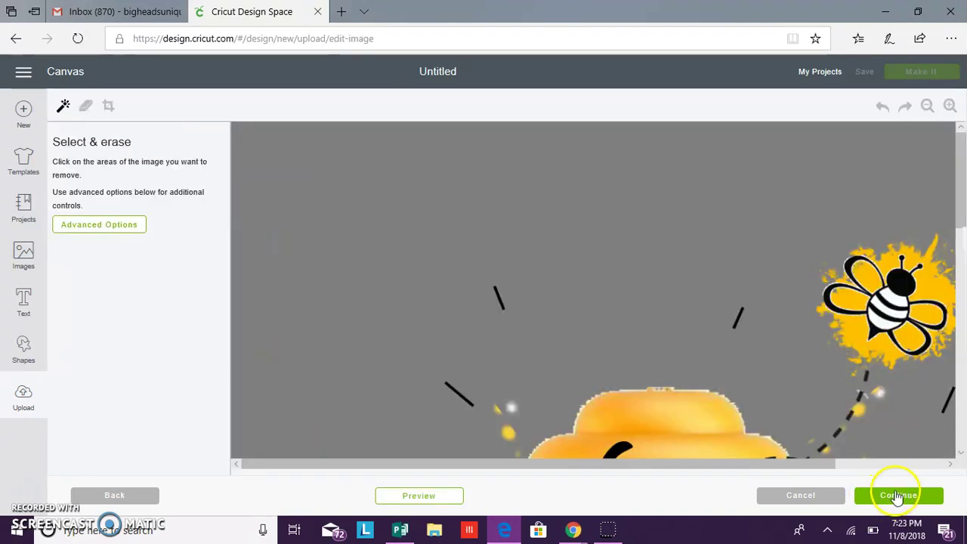
click(929, 106)
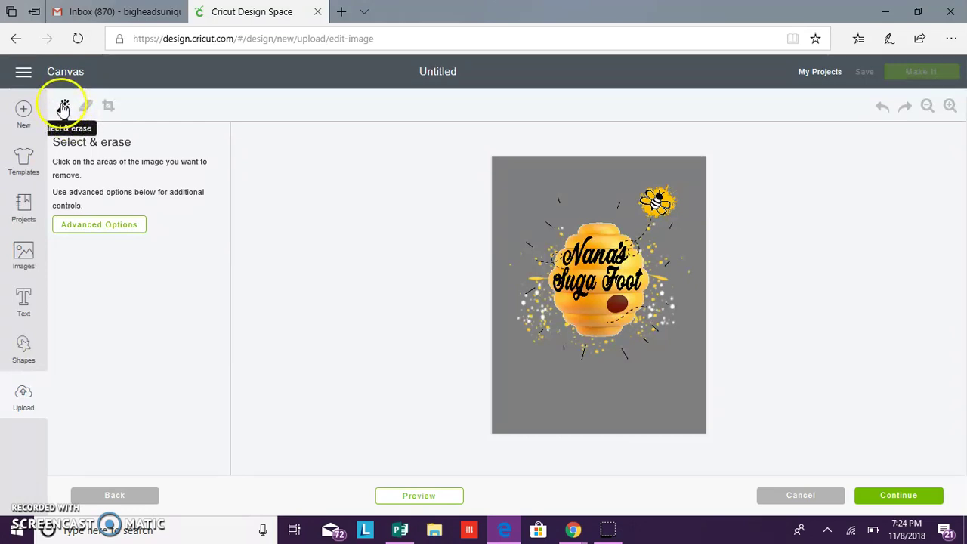
click(529, 193)
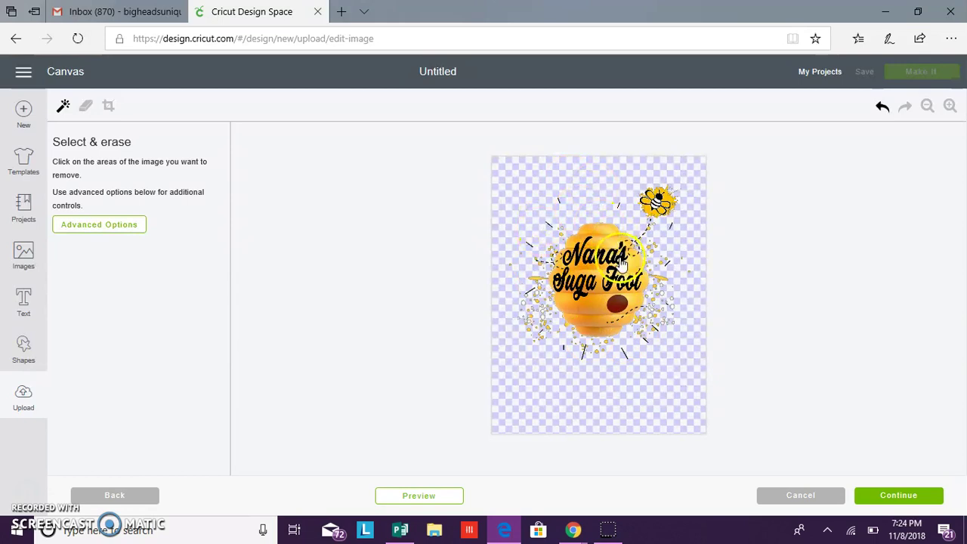
click(666, 359)
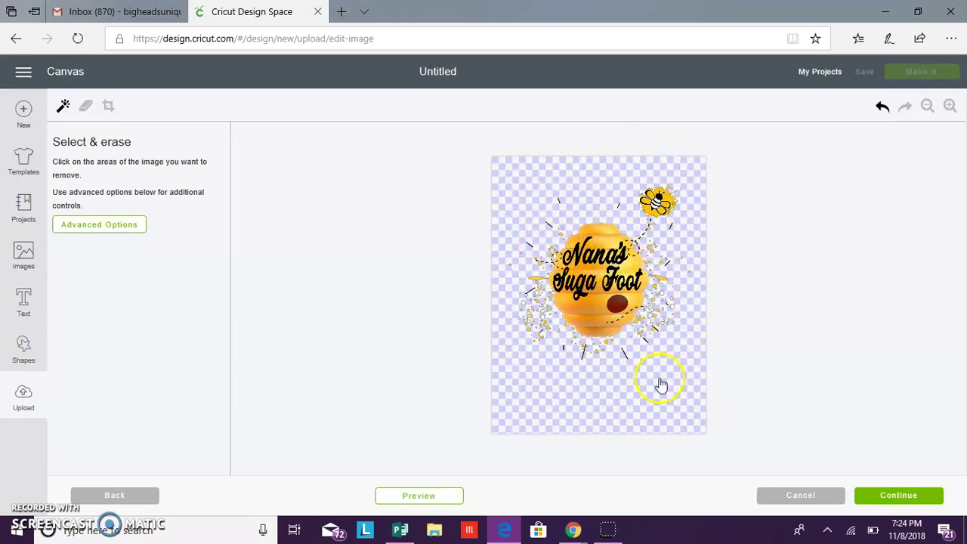
click(950, 105)
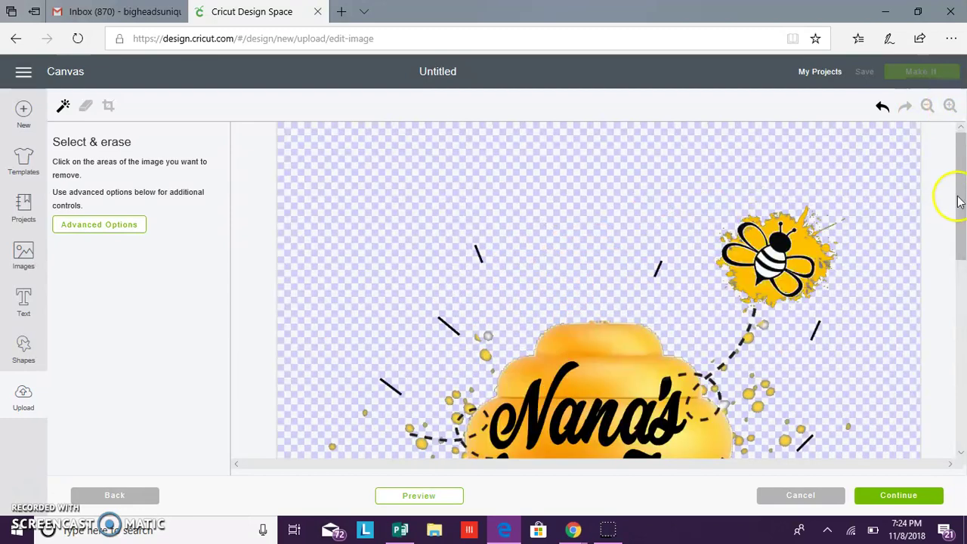
drag(958, 199, 959, 302)
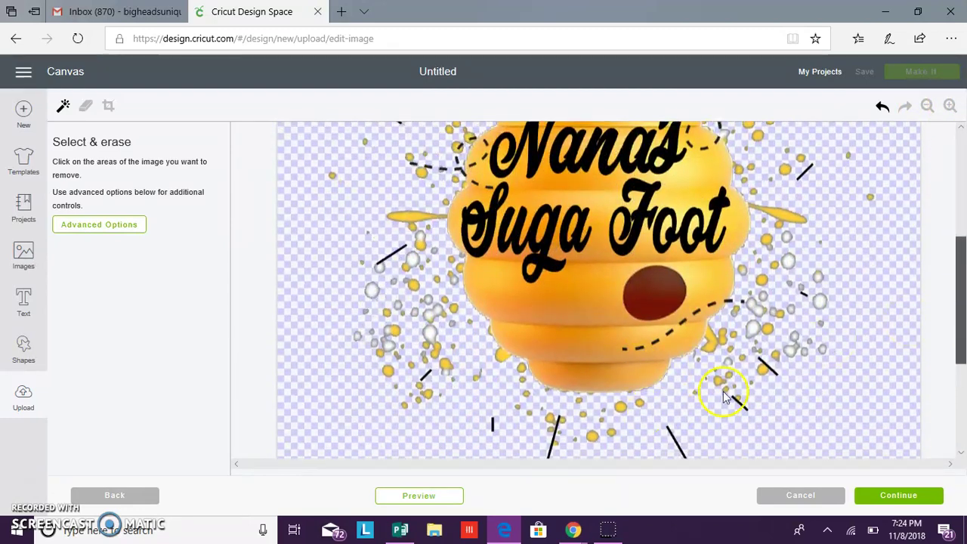
click(884, 502)
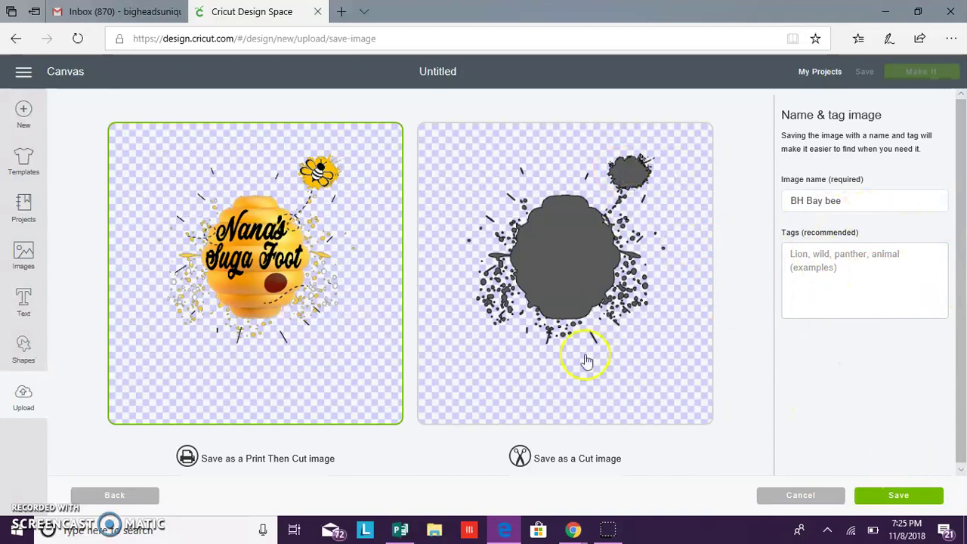
- Save the hive image as Print Then Cut and select the Nana's Suga Foot thumbnail
click(899, 497)
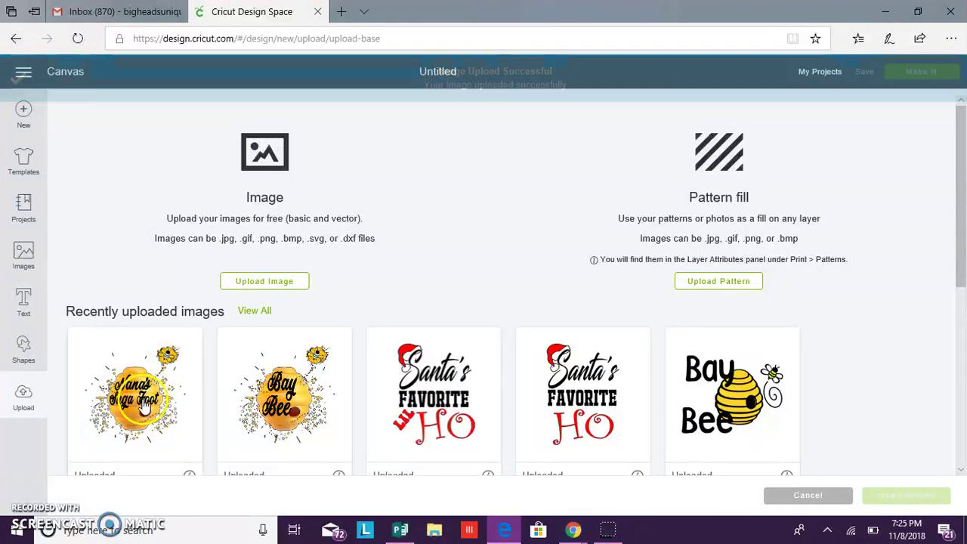
scroll(159, 389, down, 1)
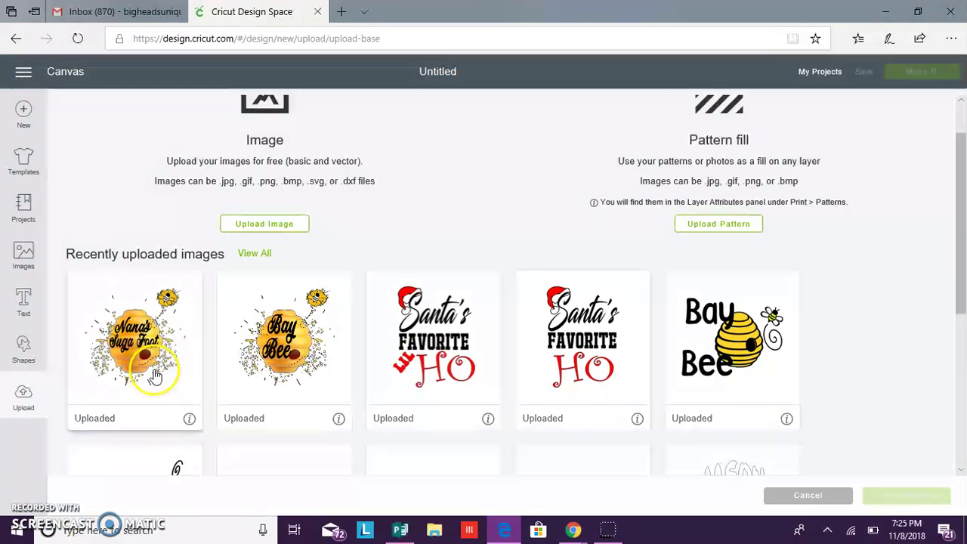
click(164, 364)
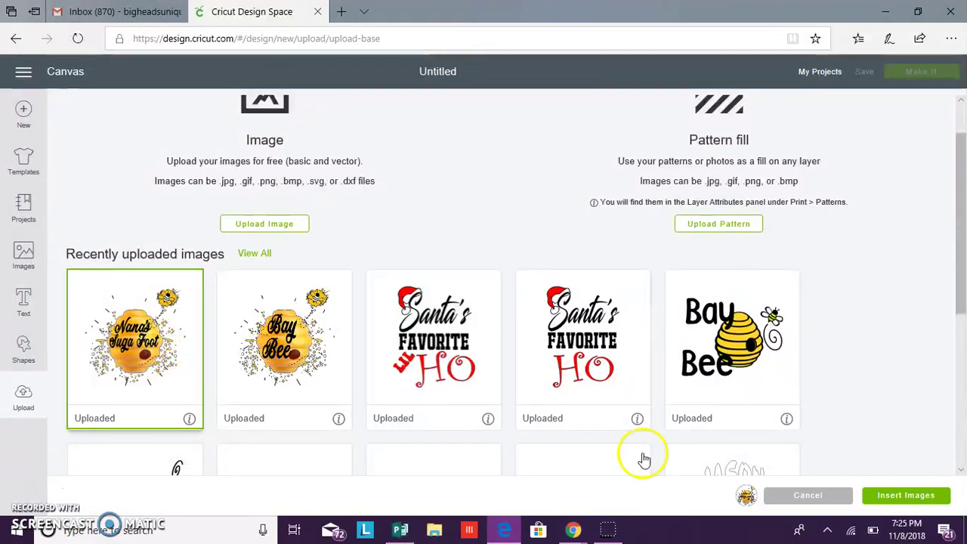
mouse_move(745, 505)
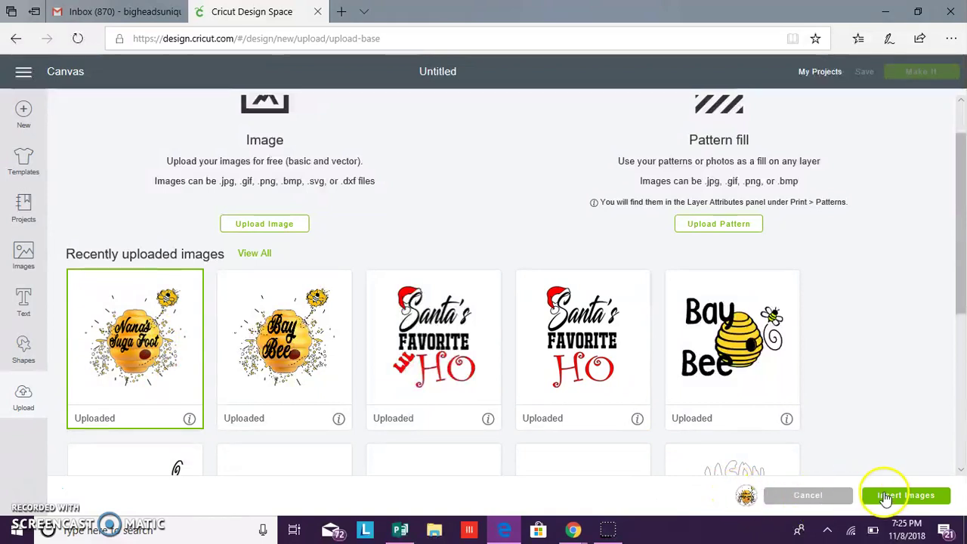
- Insert the hive image, move it upward, and size it to 4.059 by 3.916 inches
click(886, 498)
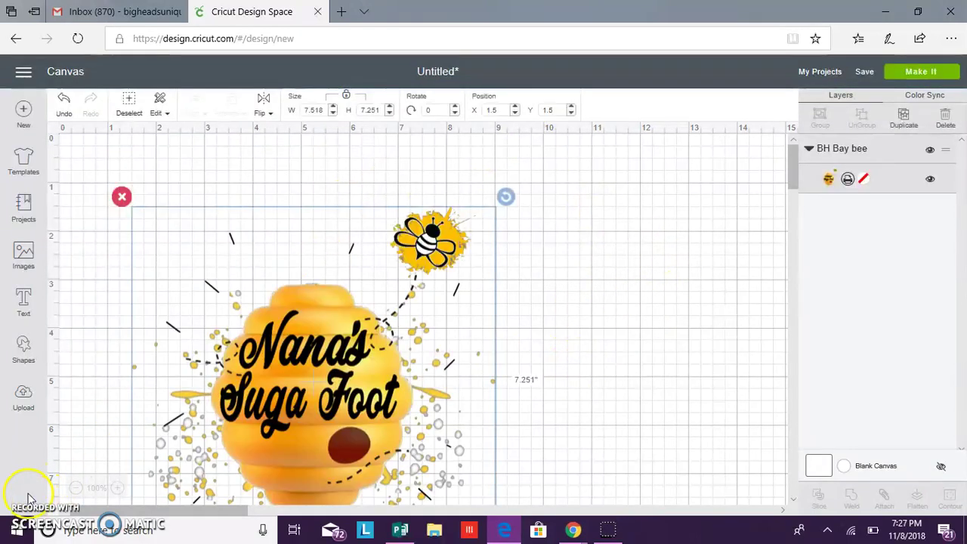
drag(392, 310, 426, 168)
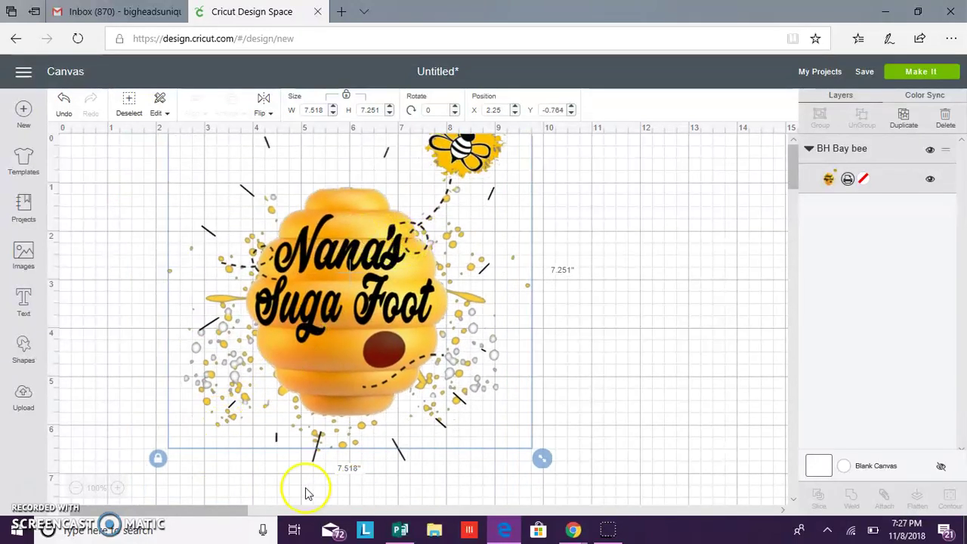
drag(544, 461, 378, 341)
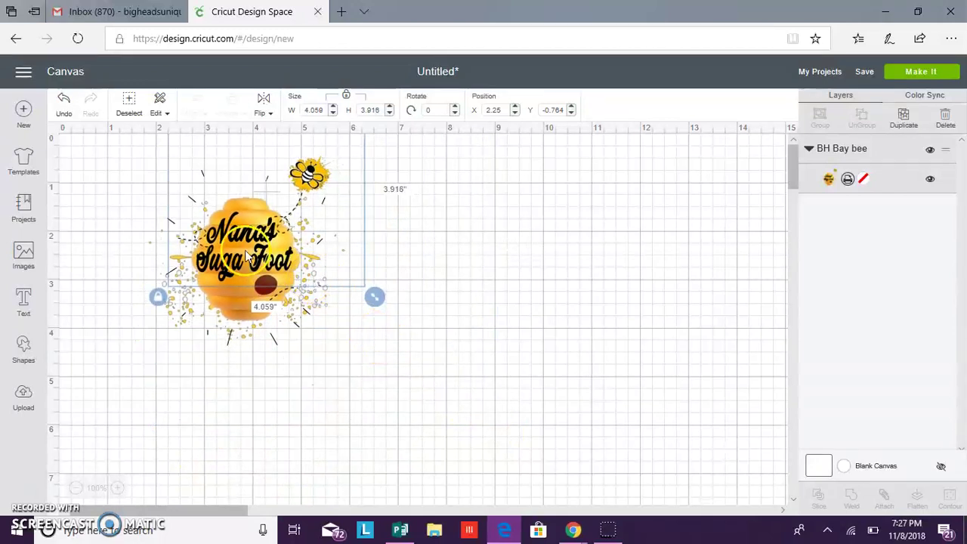
key(ctrl+z)
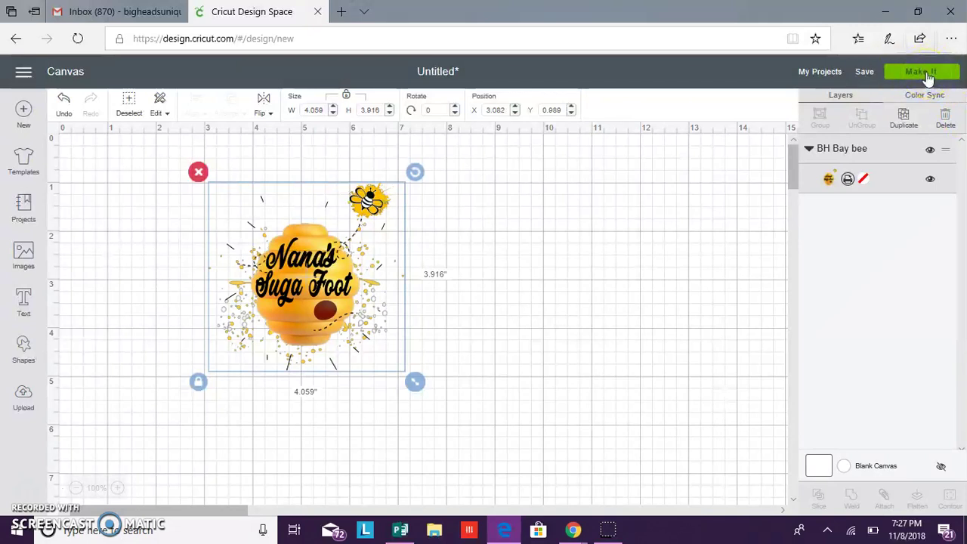
- Send the design to Make It, turn Mirror on for the mat, and reach the Print step
click(929, 80)
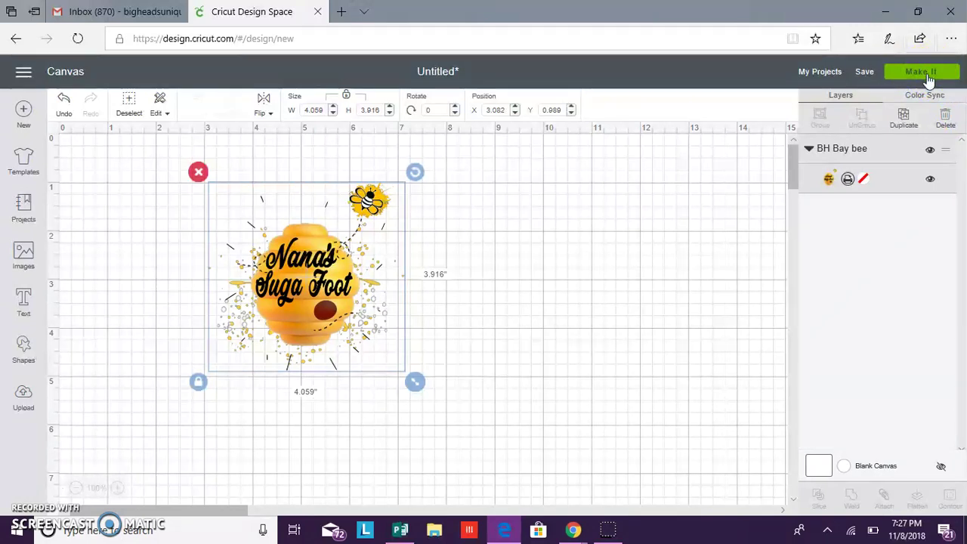
click(922, 76)
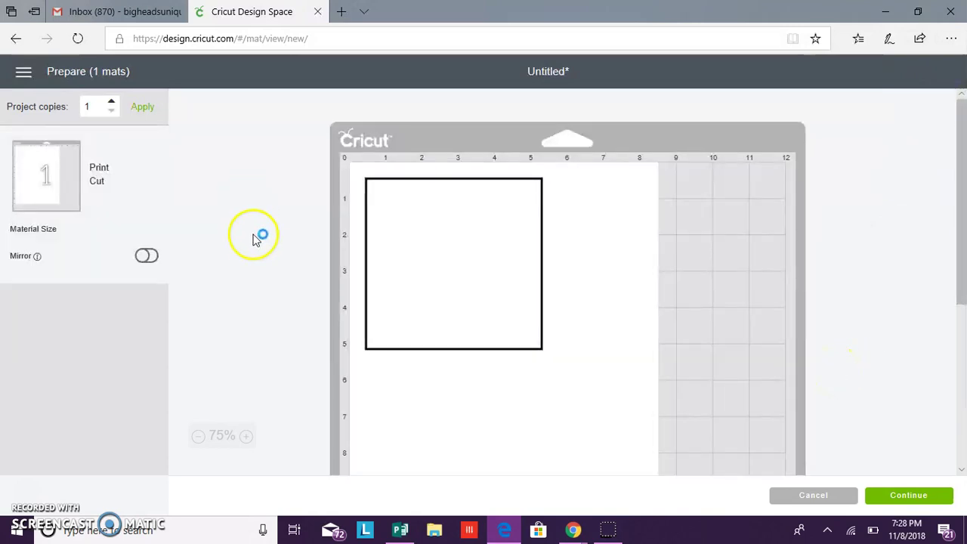
click(145, 266)
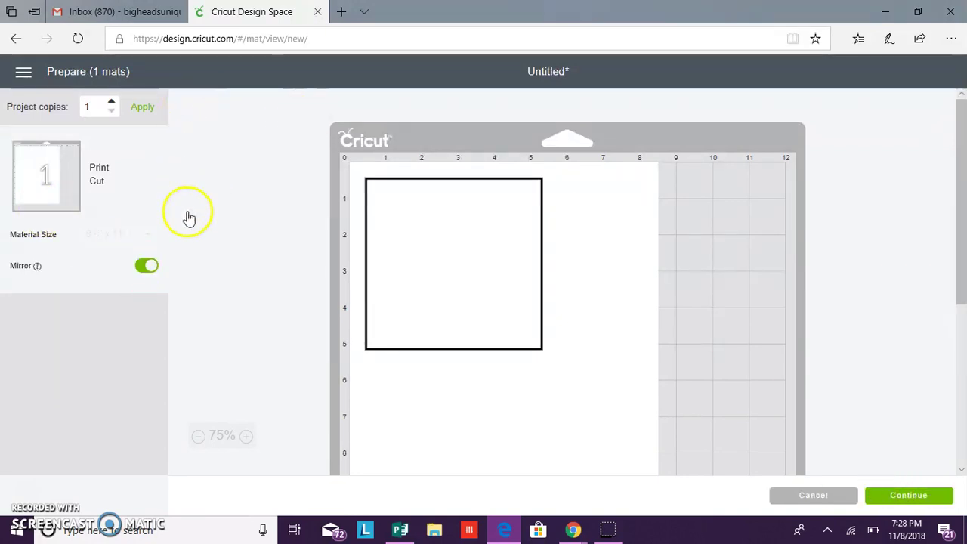
click(147, 267)
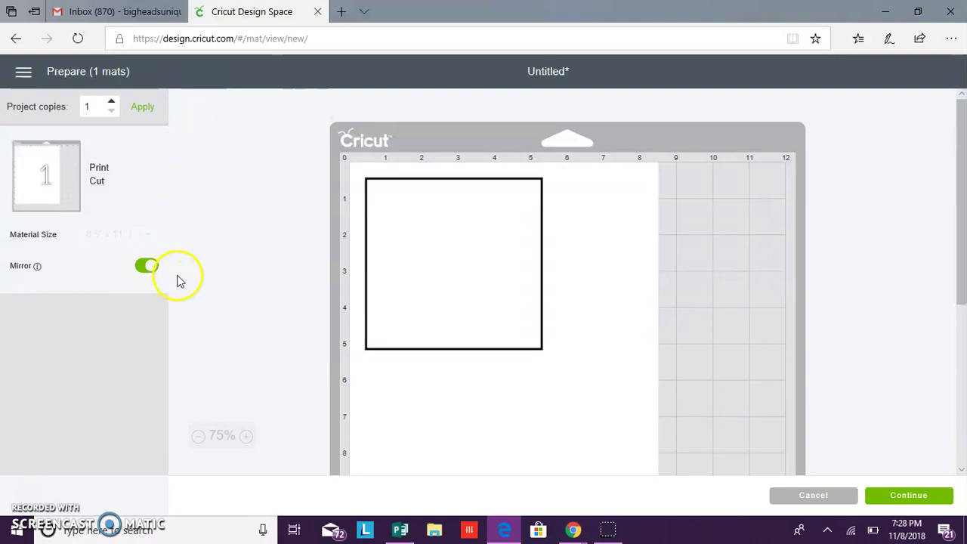
click(919, 497)
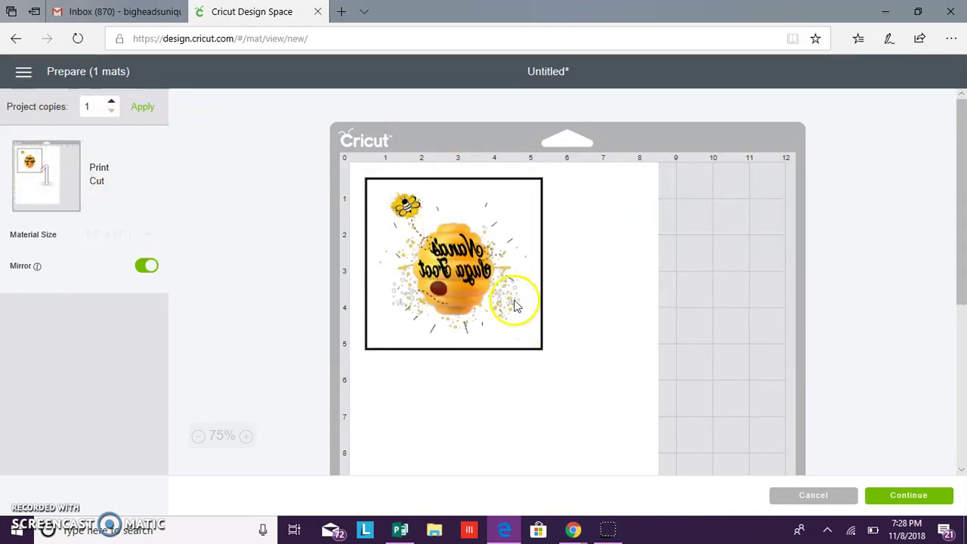
click(909, 495)
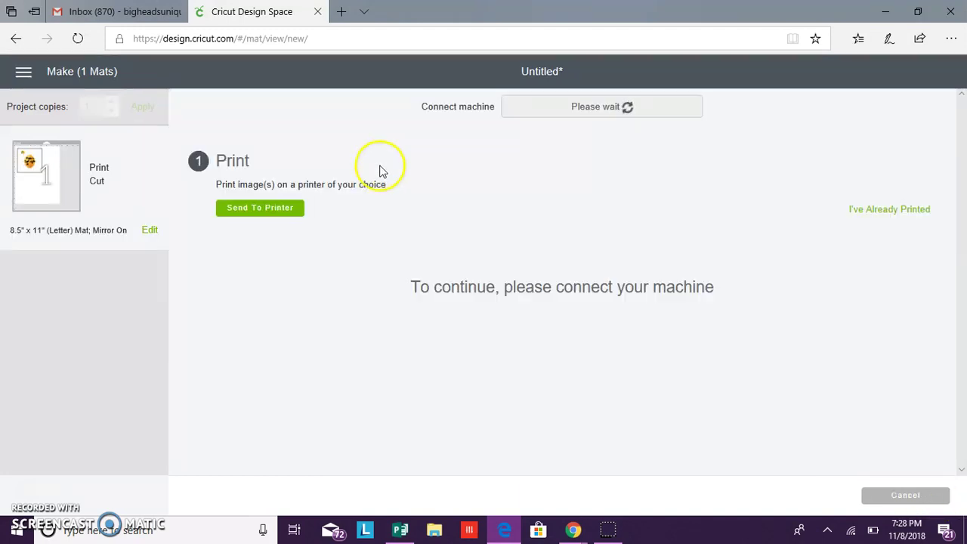
- Mark the mat as printed via Send To Printer, then cancel the cut job
click(288, 214)
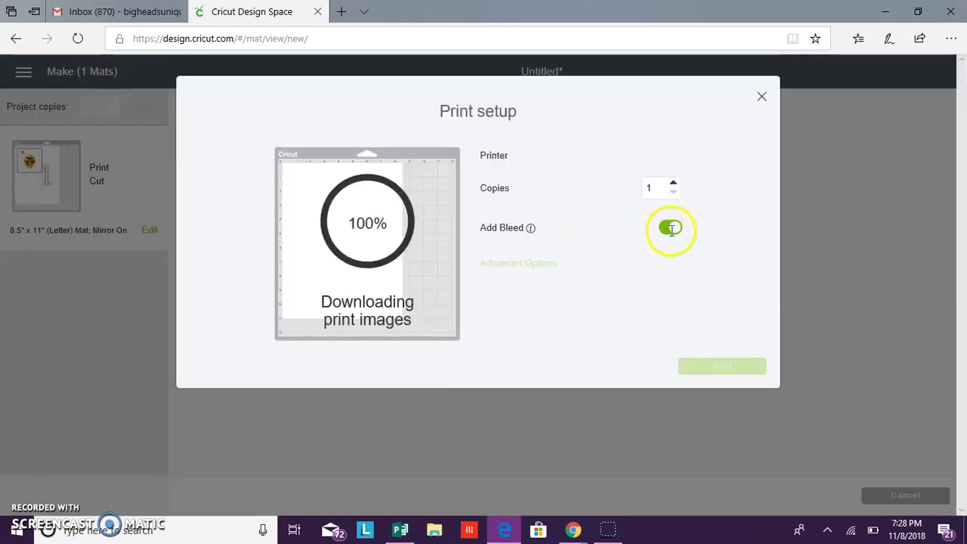
click(763, 101)
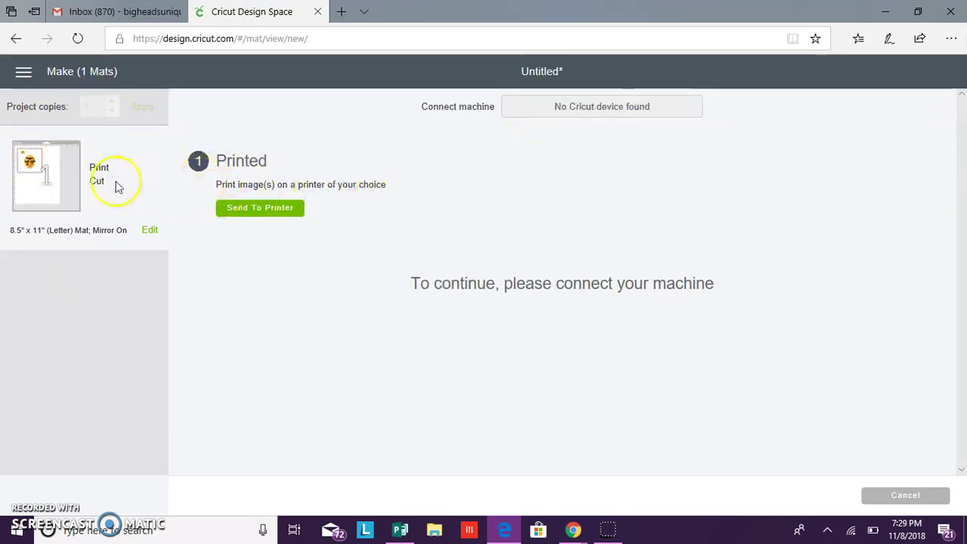
mouse_move(26, 156)
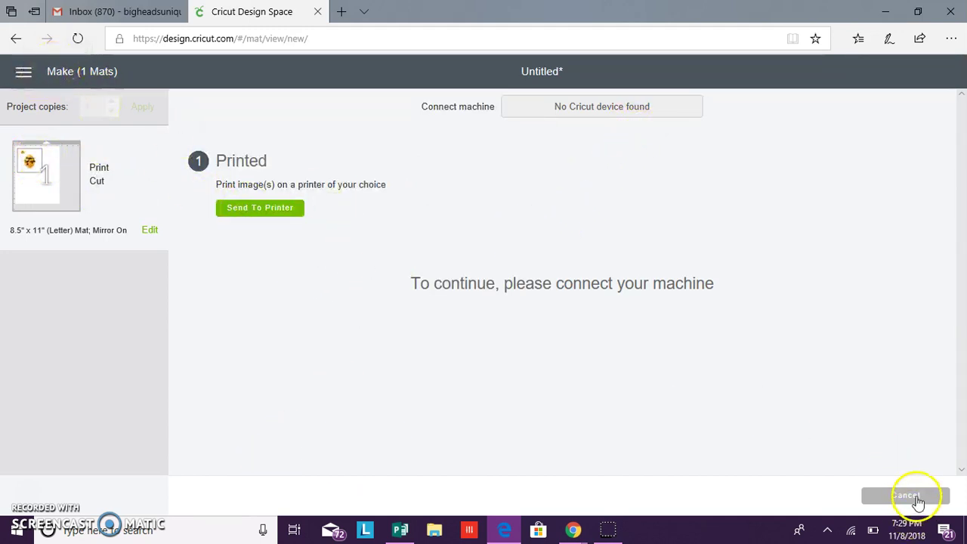
click(914, 497)
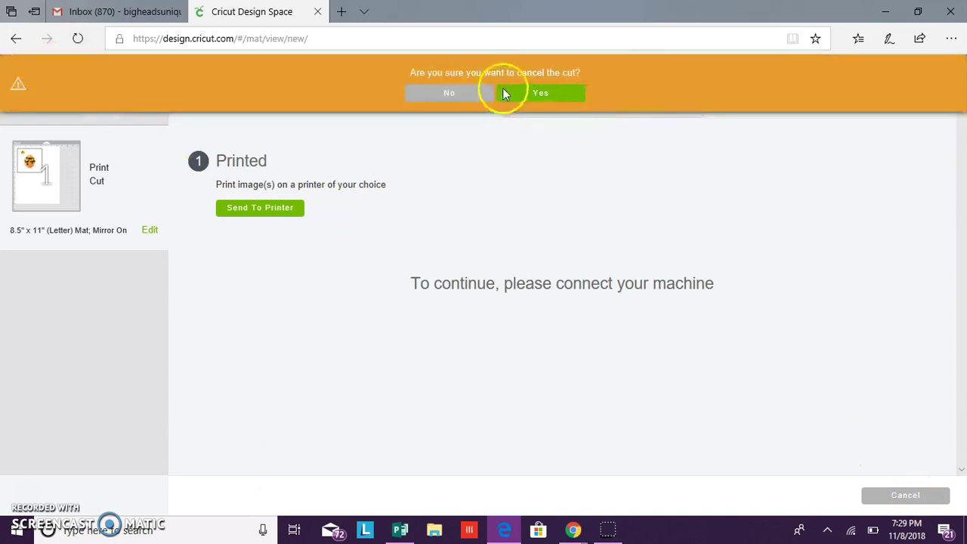
- Confirm the cut cancellation and upload the pink mouse-ear ribbon PNG from BH Png images
click(513, 94)
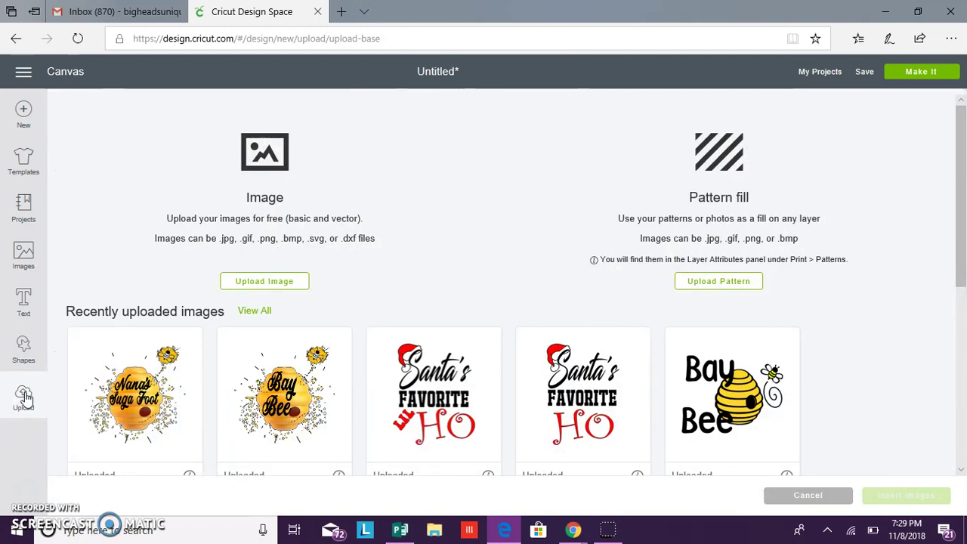
click(248, 283)
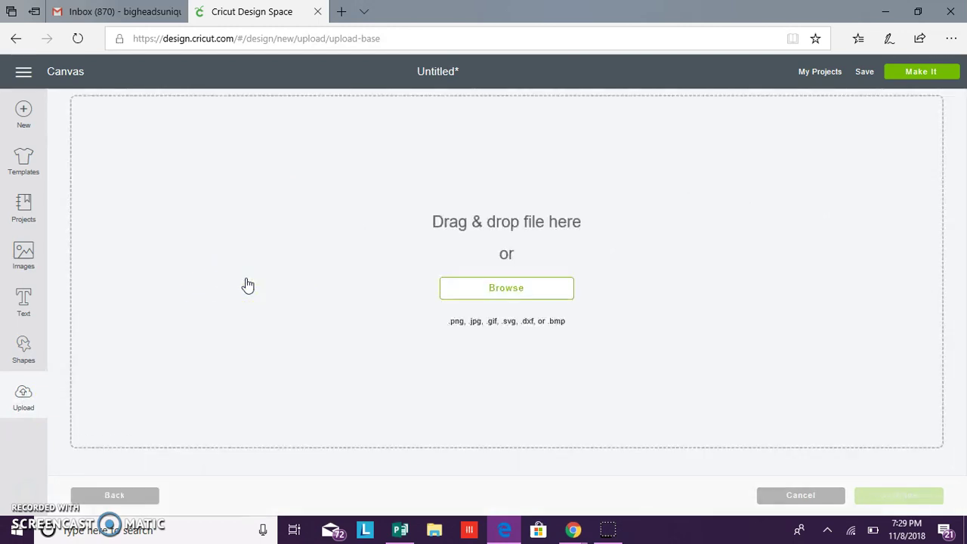
click(482, 294)
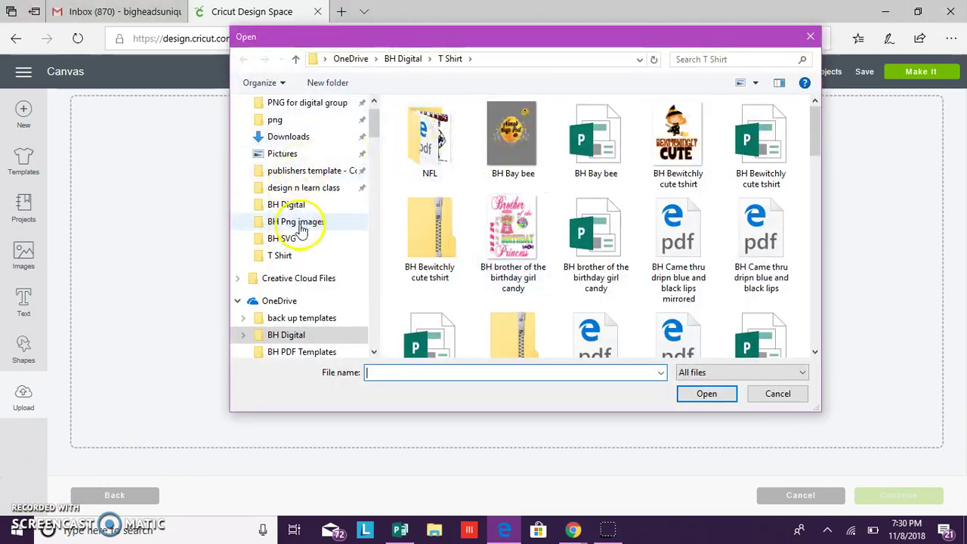
click(301, 224)
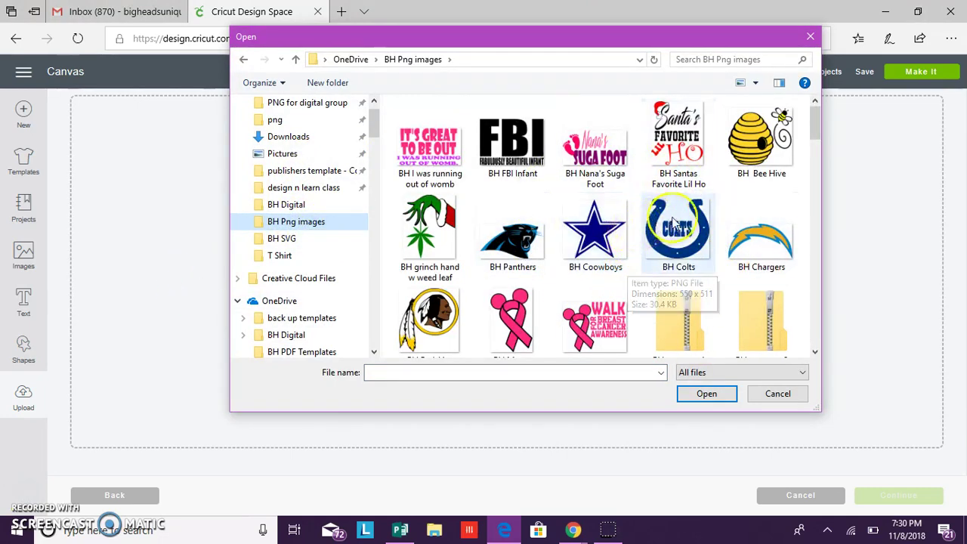
click(528, 322)
double_click(528, 321)
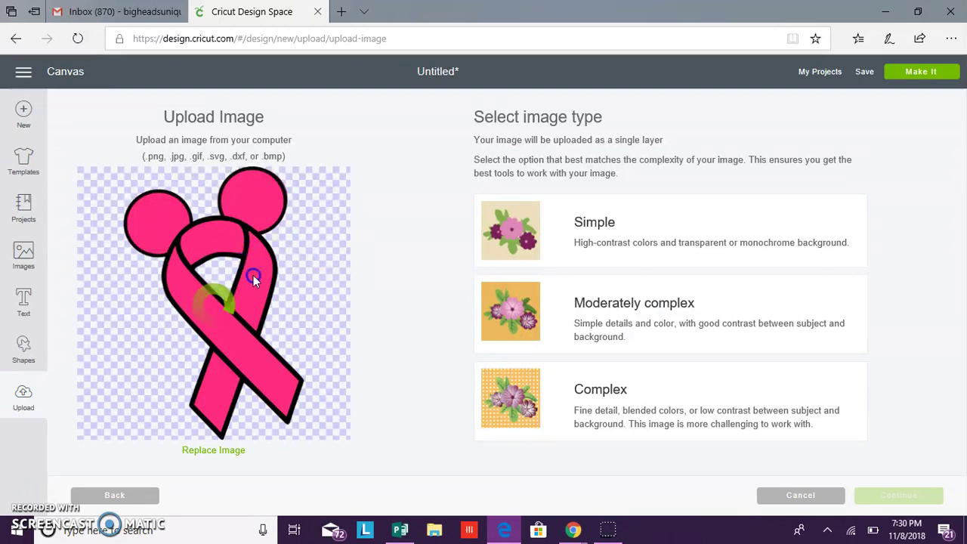
- Mark the pink ribbon upload as a Complex image and continue to Select & erase
click(607, 404)
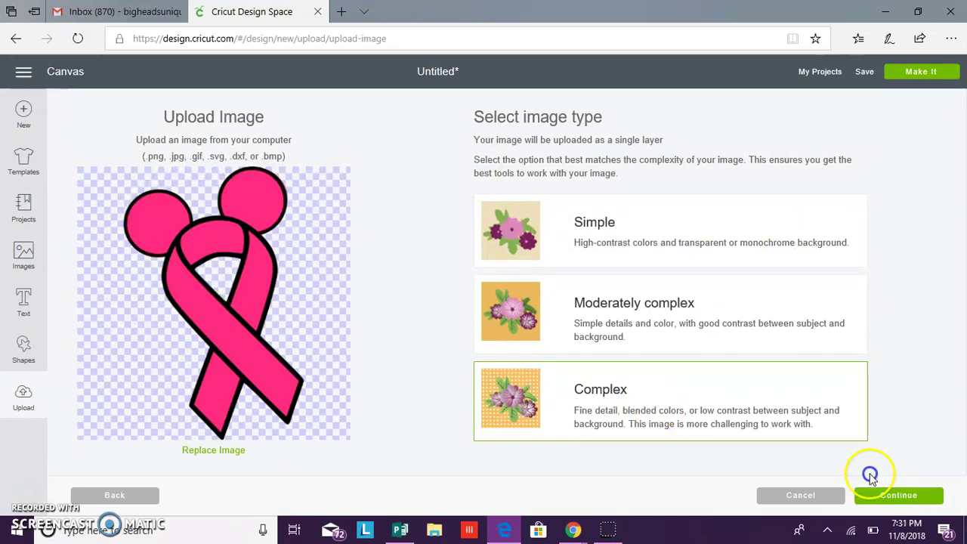
click(903, 498)
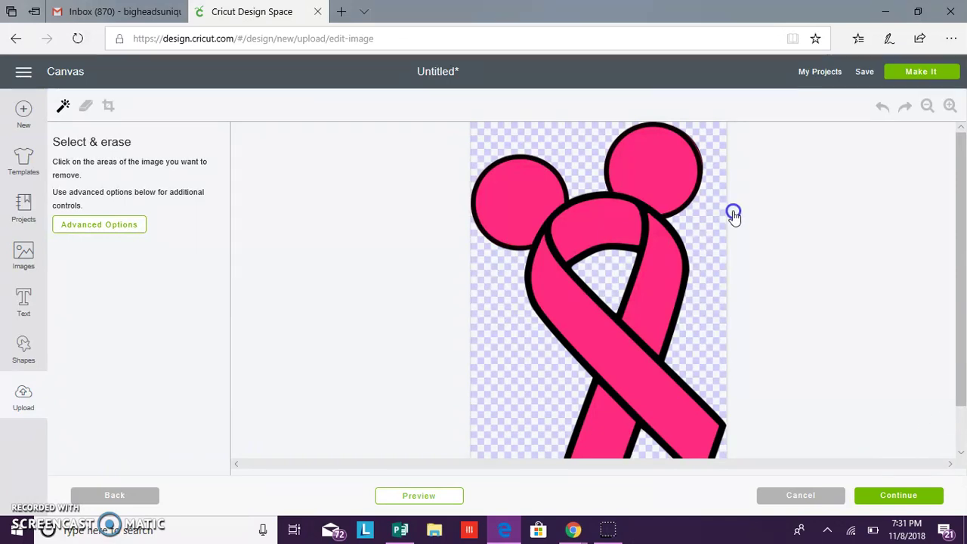
- Look over the ribbon in Select & erase and preview its solid grey cut silhouette
click(729, 301)
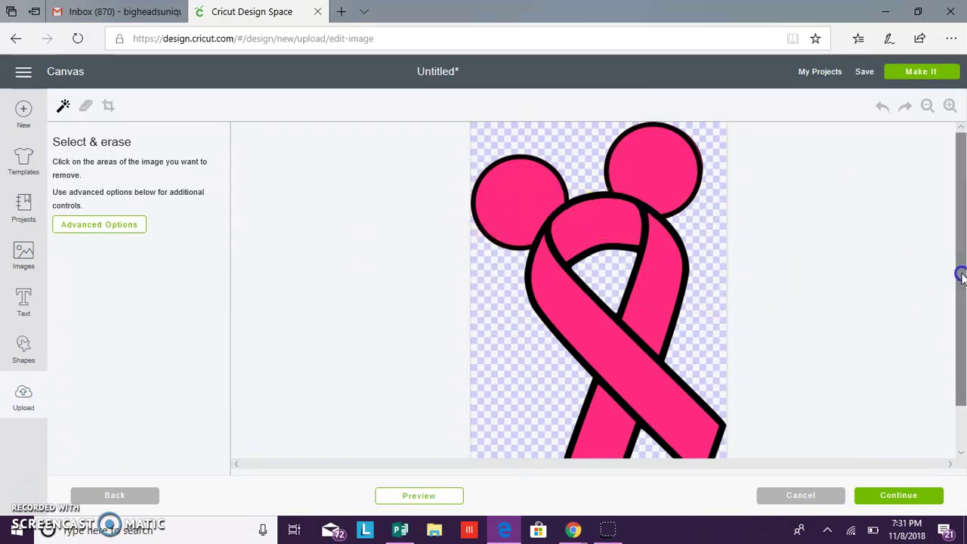
drag(964, 275, 963, 317)
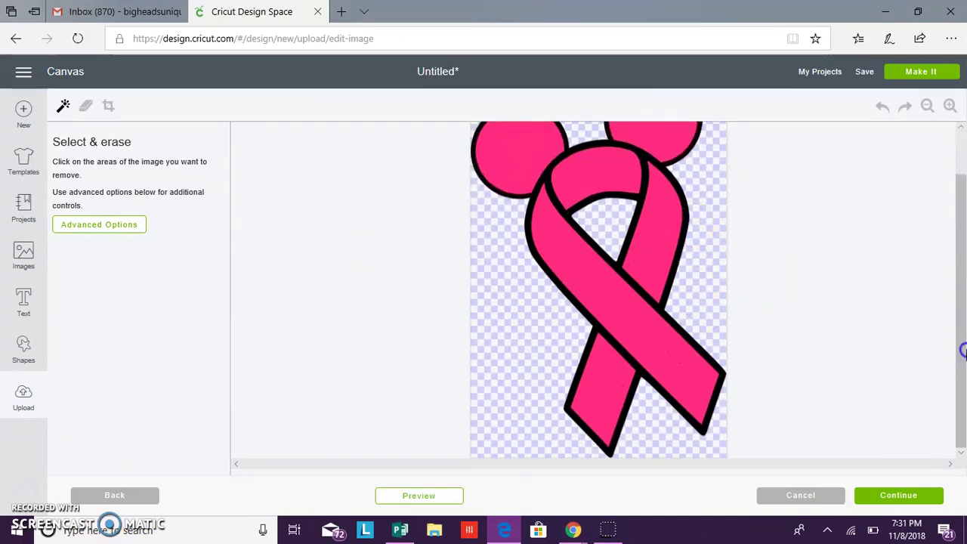
scroll(961, 353, up, 2)
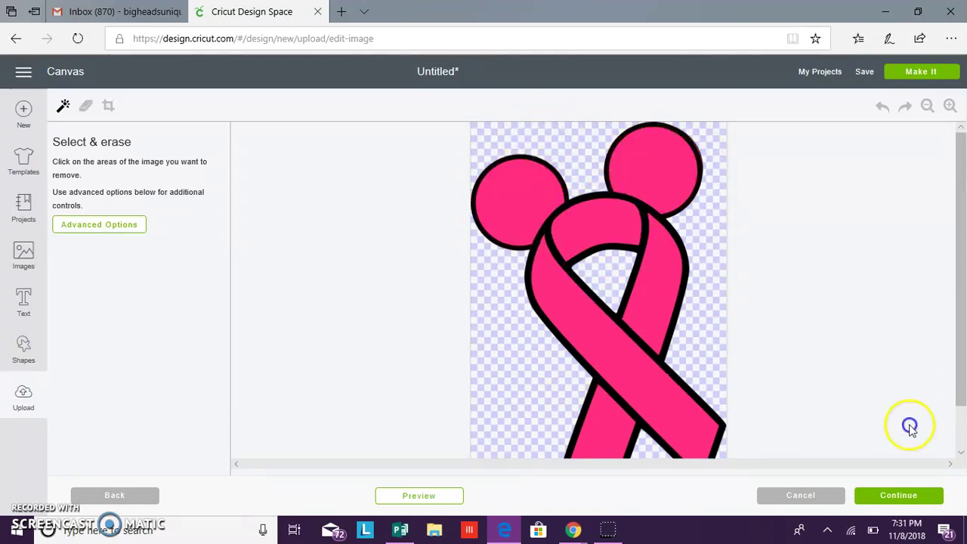
drag(950, 376, 950, 412)
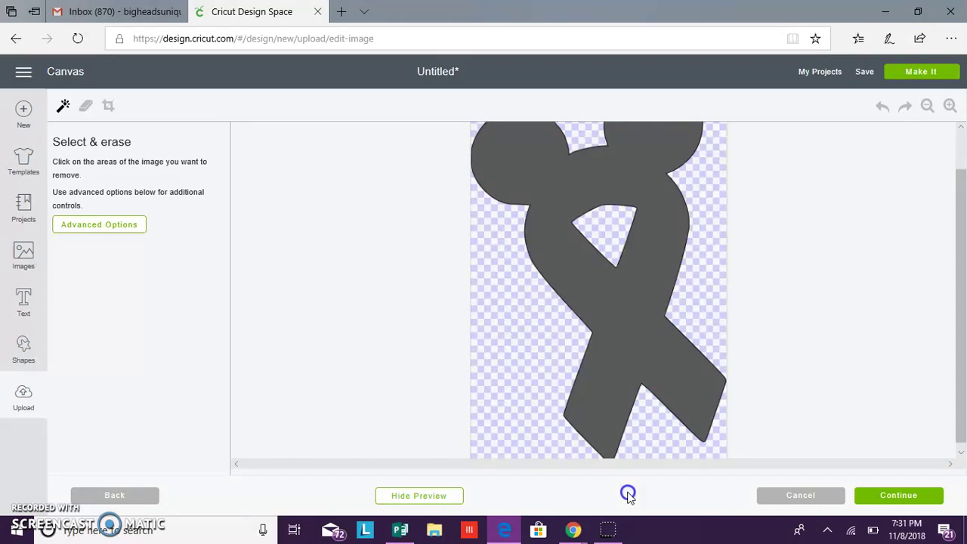
- Save the cleaned ribbon as a print-then-cut image named 'BH Mouse wareness Ribbon'
click(881, 496)
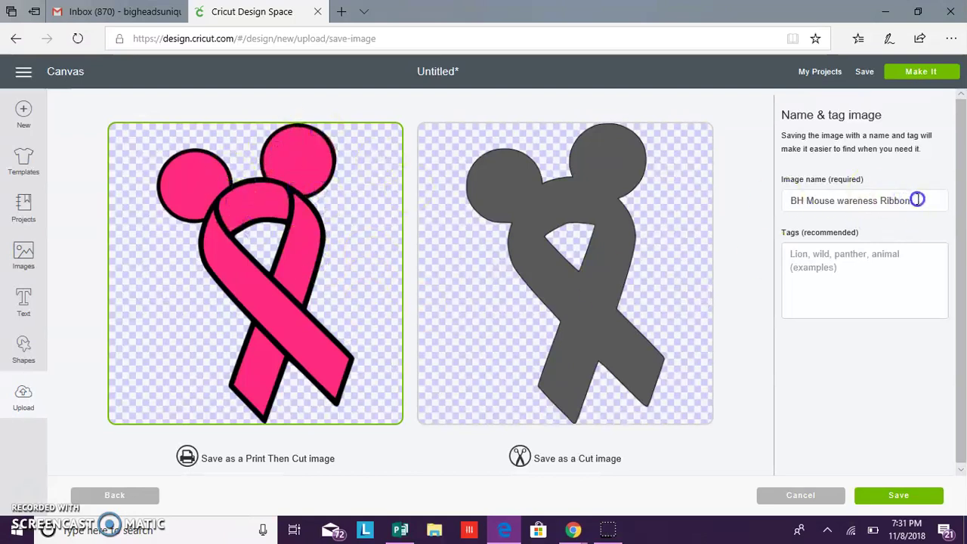
click(894, 501)
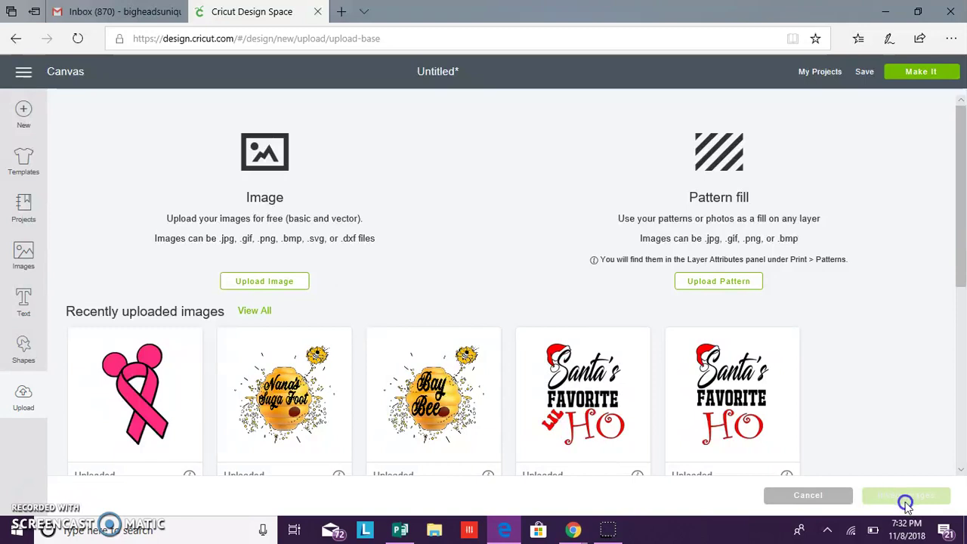
- Insert the ribbon from recent uploads and resize it to about 1.88 by 2.85 inches
click(177, 372)
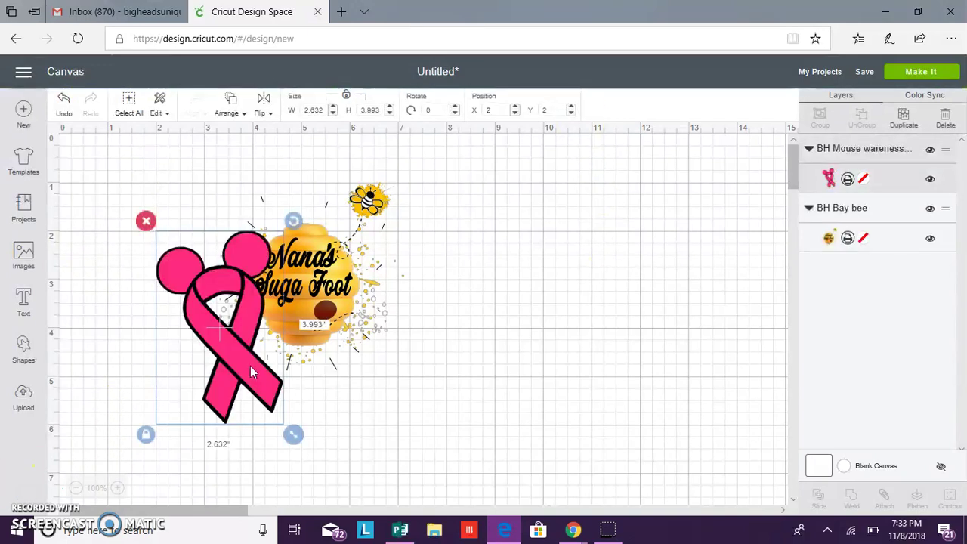
drag(250, 369, 379, 386)
mouse_move(529, 339)
mouse_down()
mouse_move(537, 331)
mouse_move(544, 340)
mouse_up()
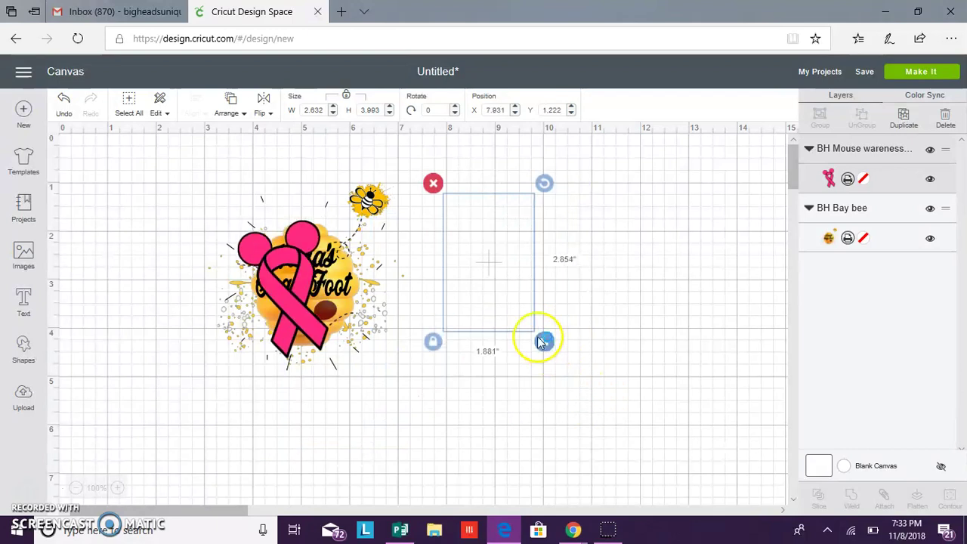
drag(427, 310, 488, 271)
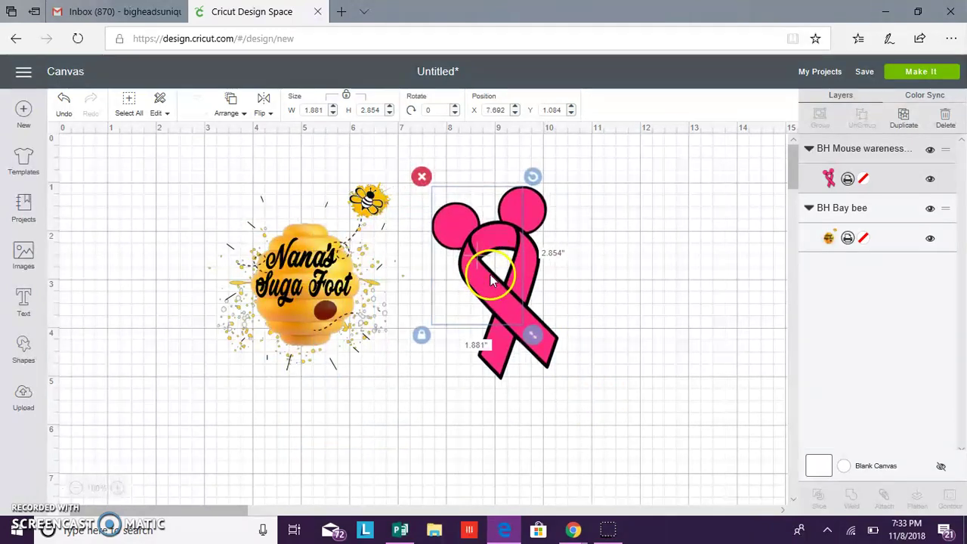
- Delete the beehive image and move the ribbon further left on the canvas
click(304, 276)
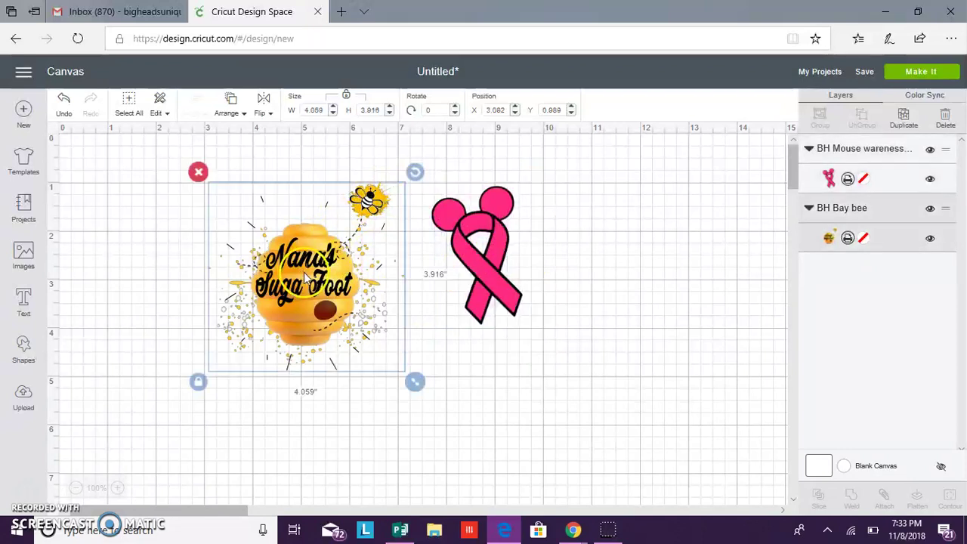
key(Delete)
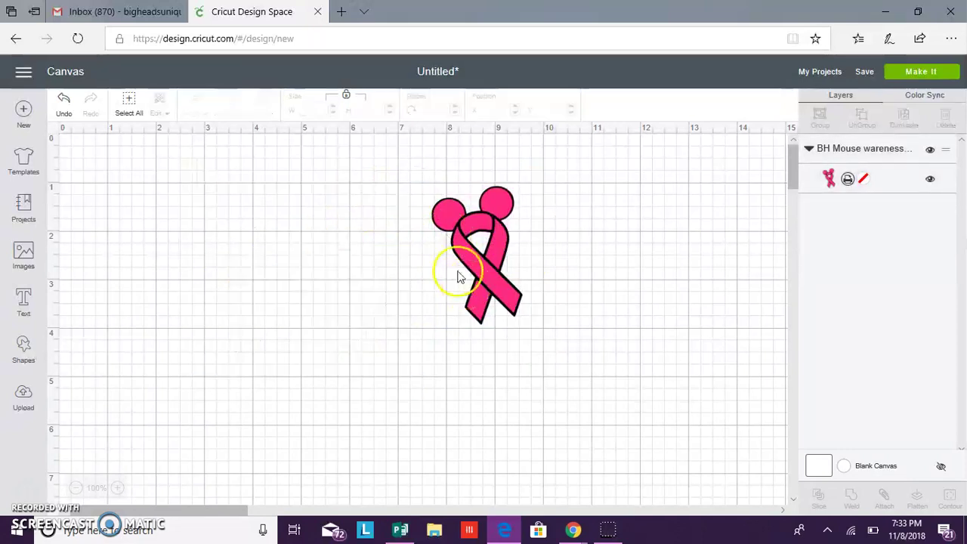
drag(459, 242, 301, 270)
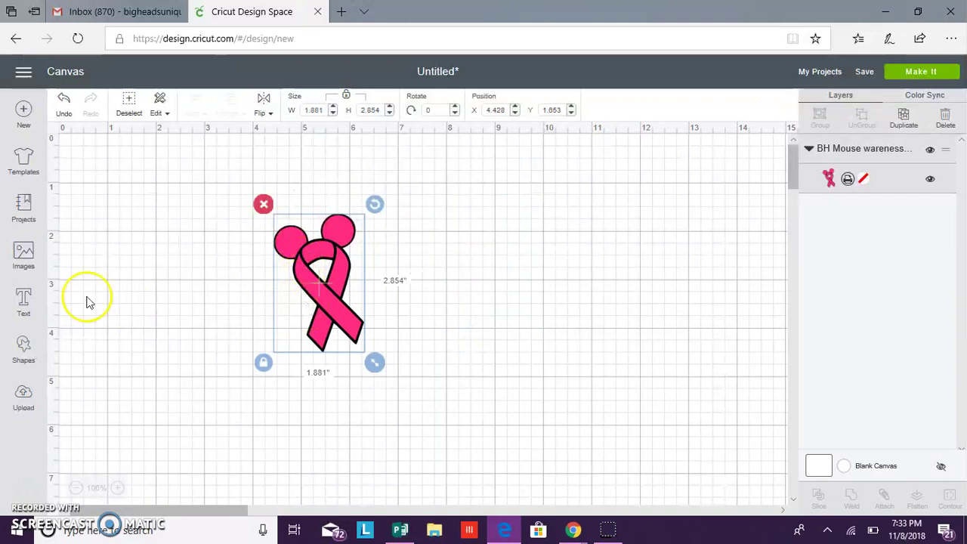
- Add a 'Cancer free' text box and set it to the system font Abberancy
click(23, 304)
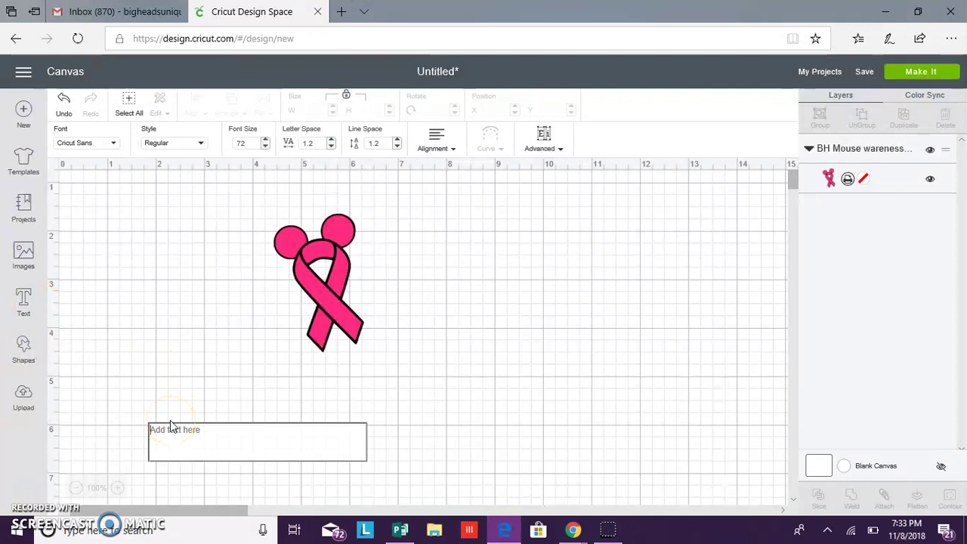
text(Can)
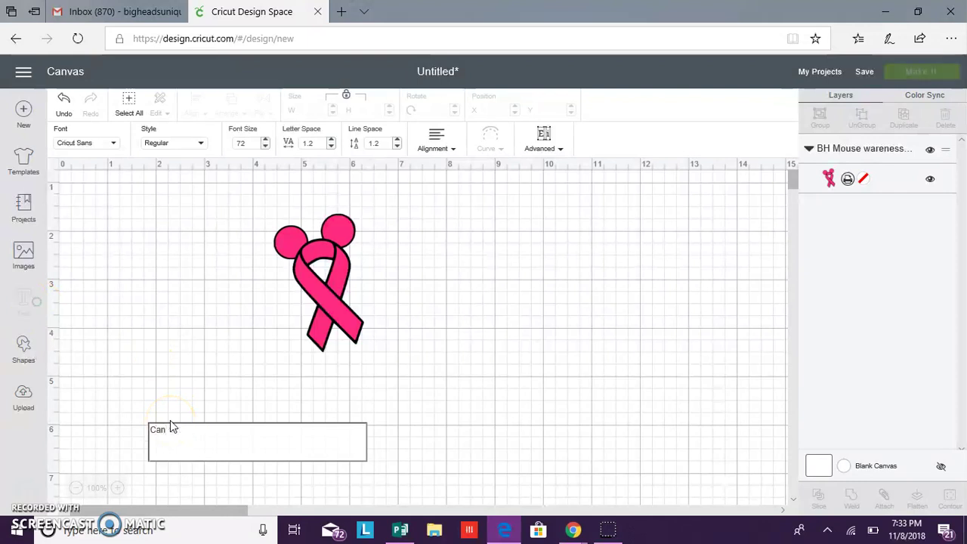
text(c)
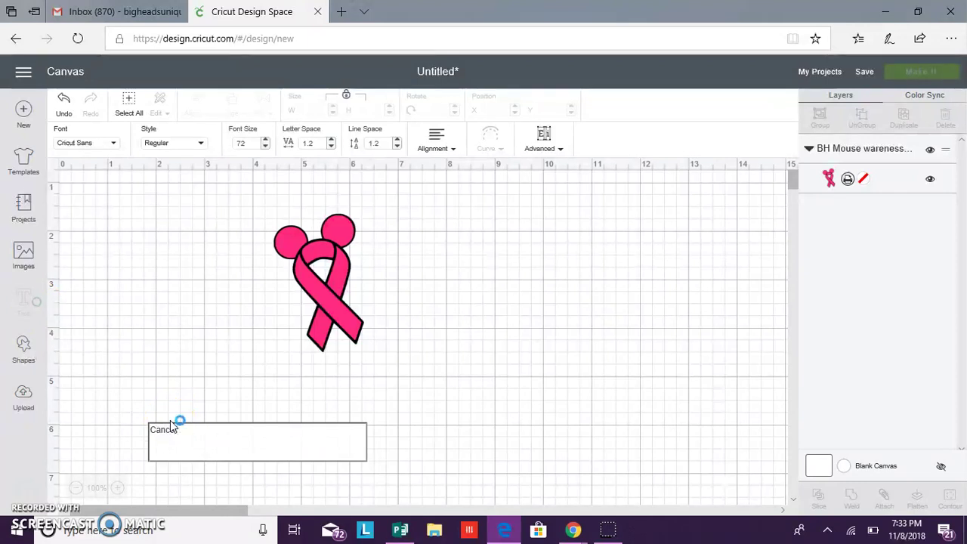
text(er free)
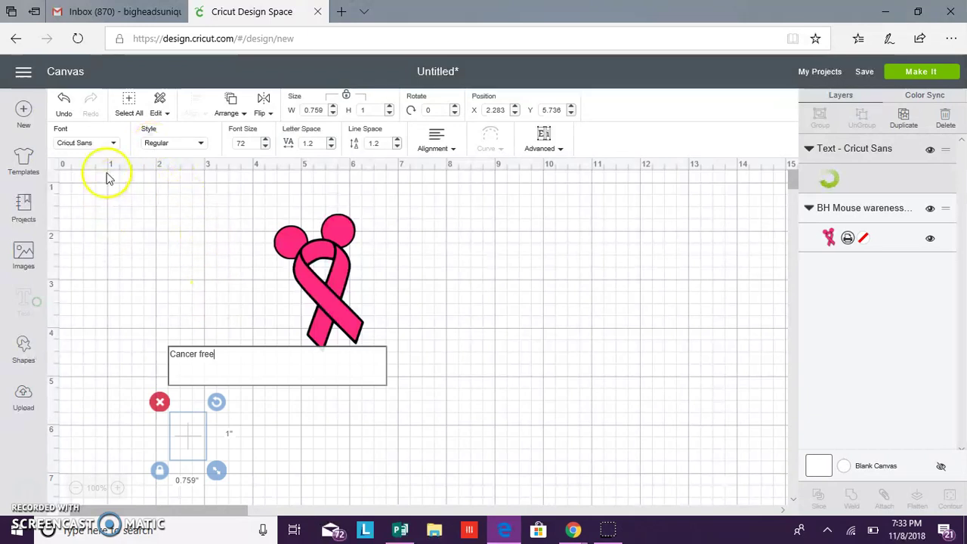
click(112, 147)
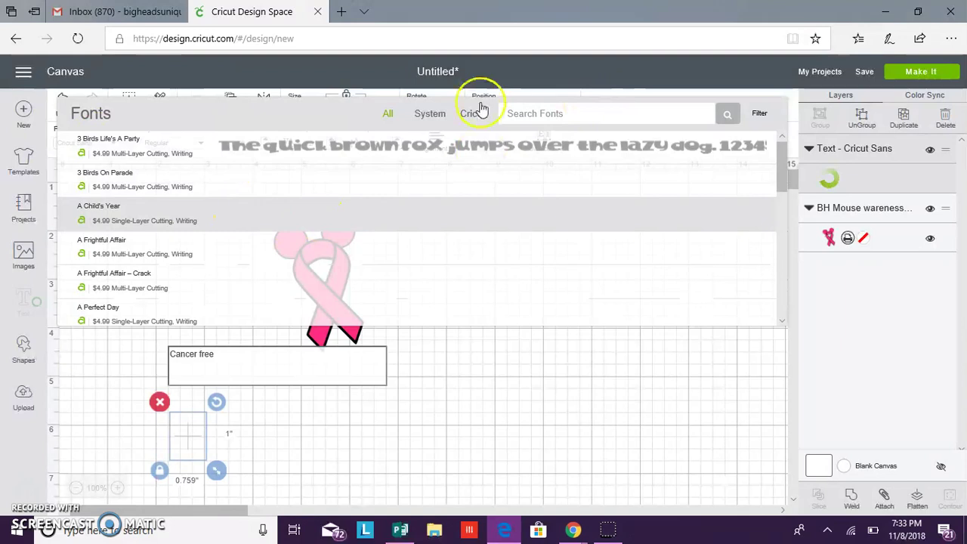
click(437, 117)
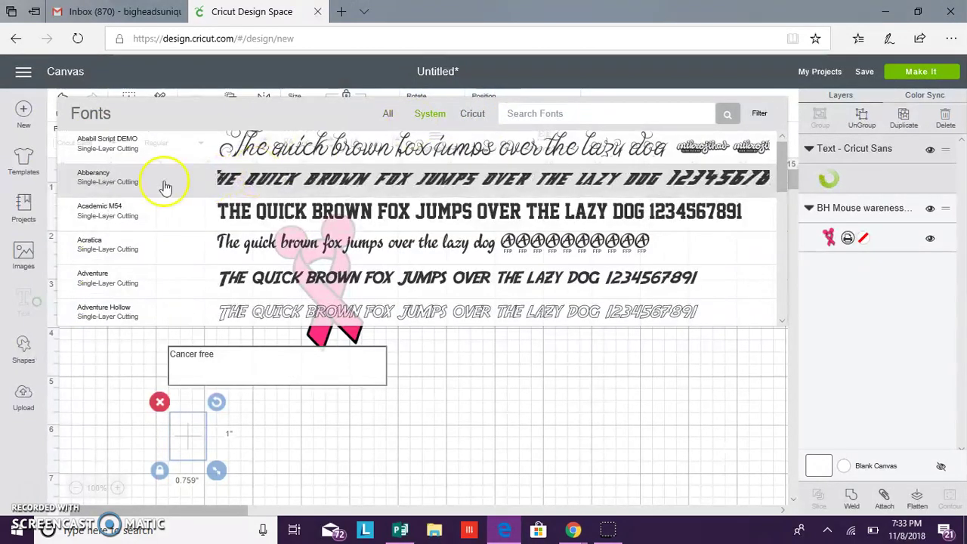
click(163, 186)
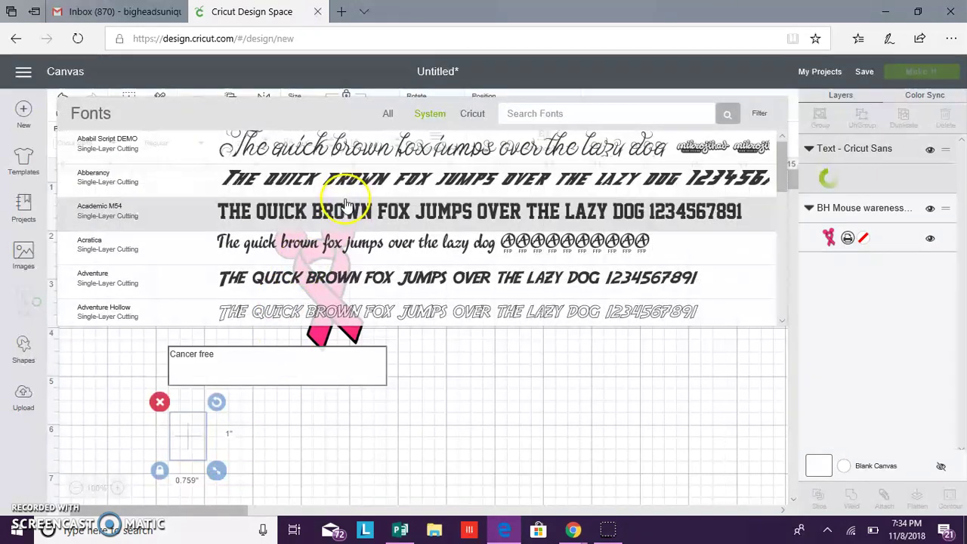
click(355, 196)
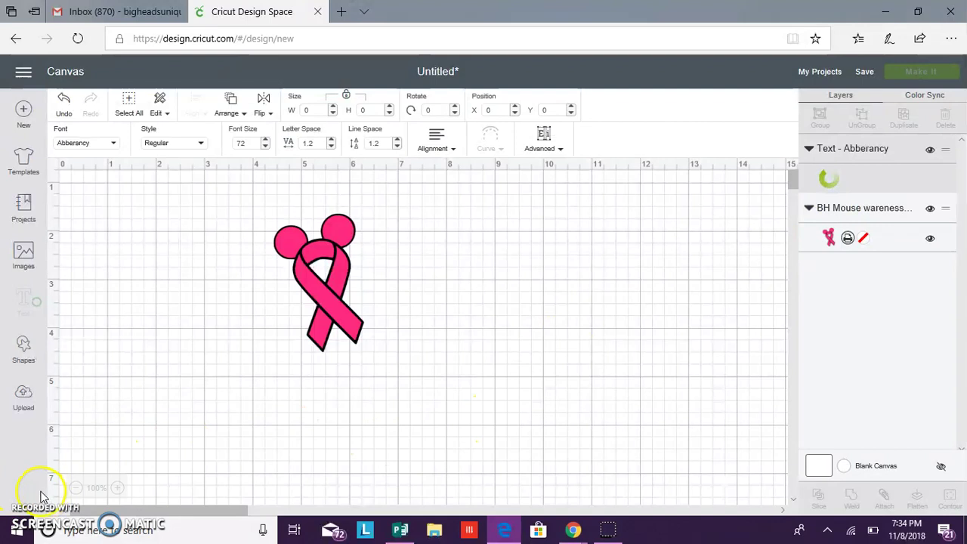
- Resize the 'Cancer free' text to about 4.2 inches wide and centre it under the ribbon
drag(425, 427, 445, 367)
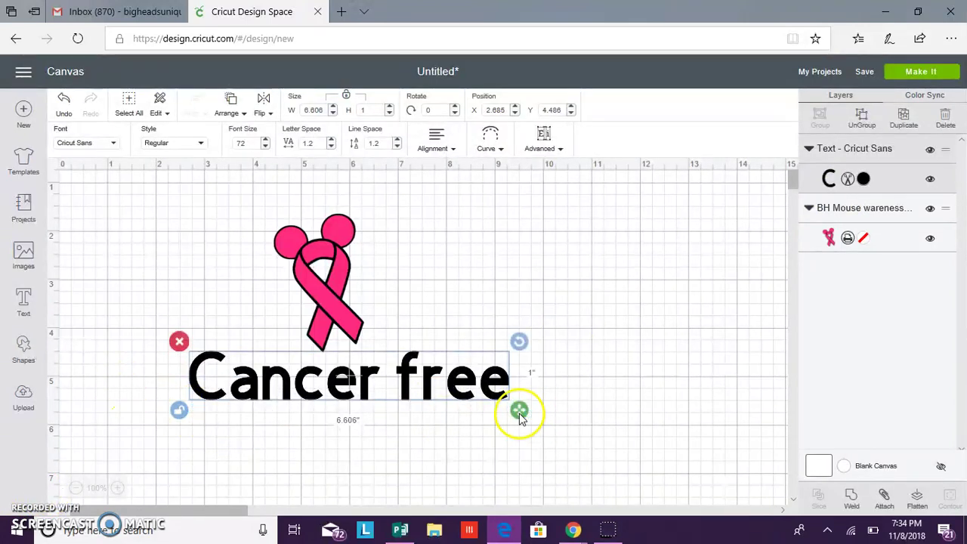
drag(519, 410, 404, 431)
drag(356, 401, 385, 389)
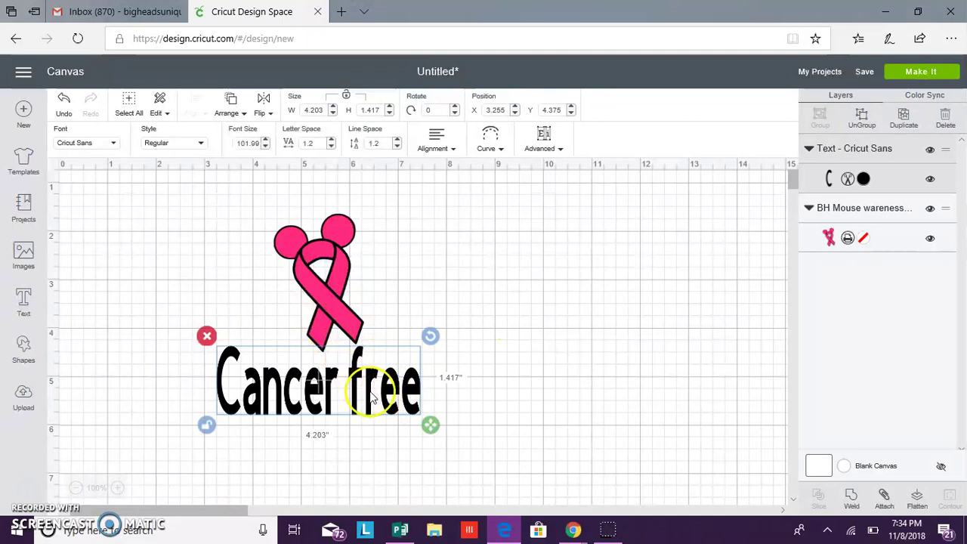
drag(371, 398, 378, 397)
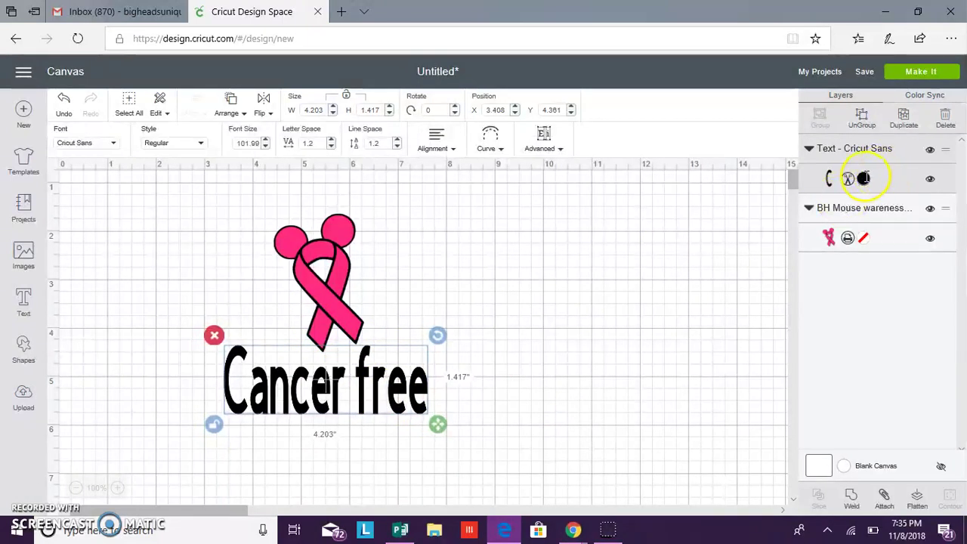
- Colour the text Rose Pink #E54B75, set it to print, and select both ribbon and text
click(864, 178)
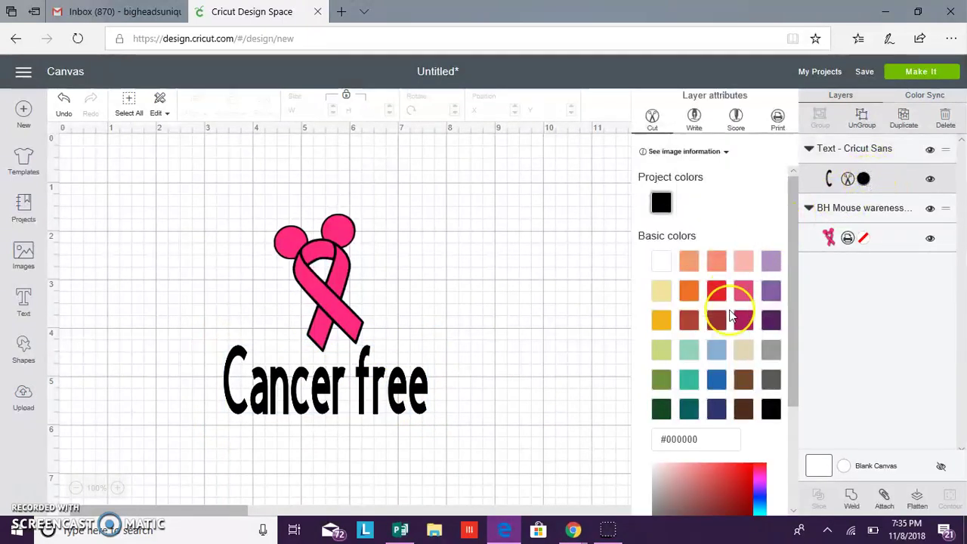
click(743, 300)
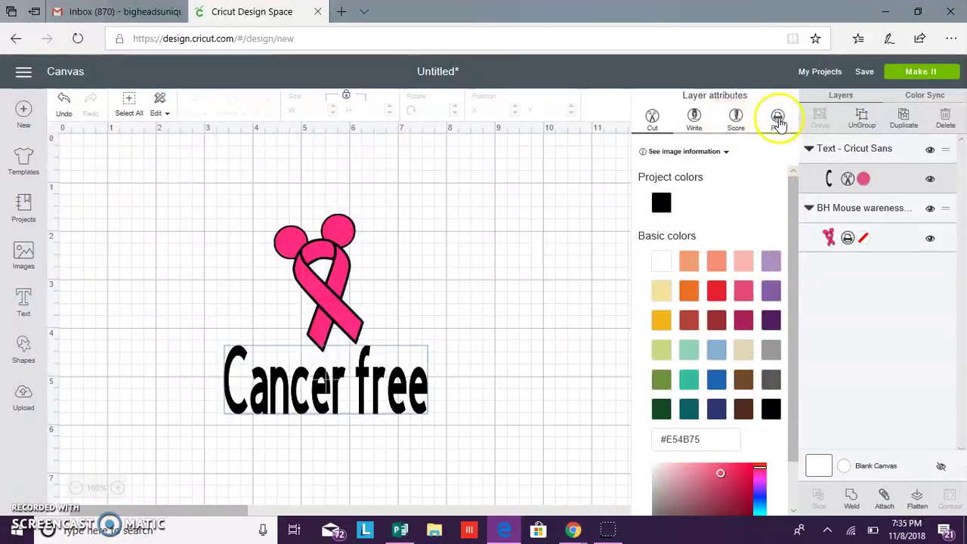
click(779, 121)
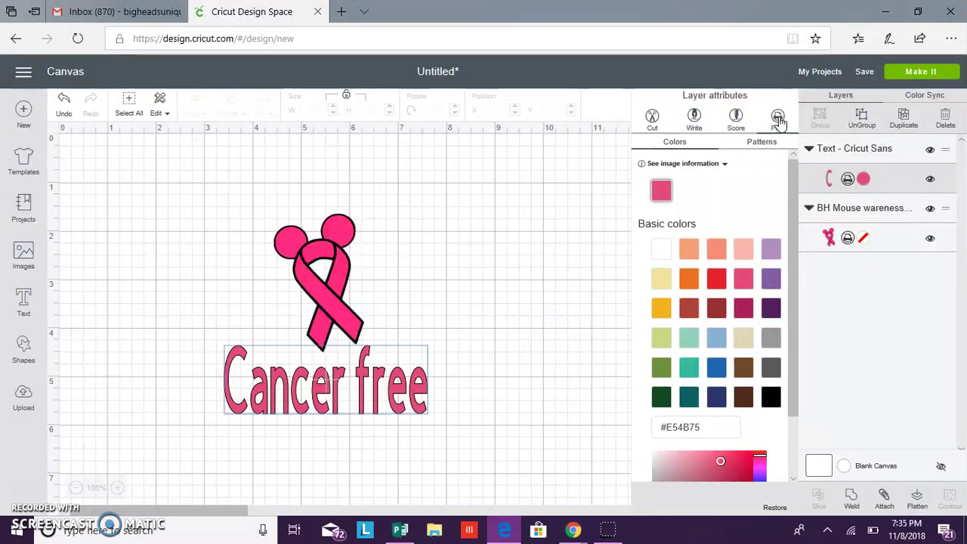
click(415, 389)
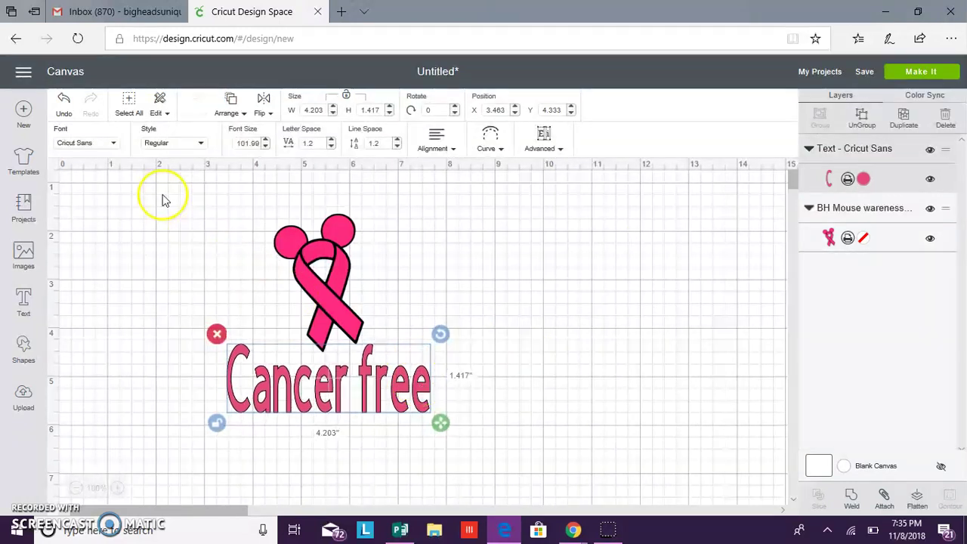
click(162, 197)
drag(154, 185, 469, 458)
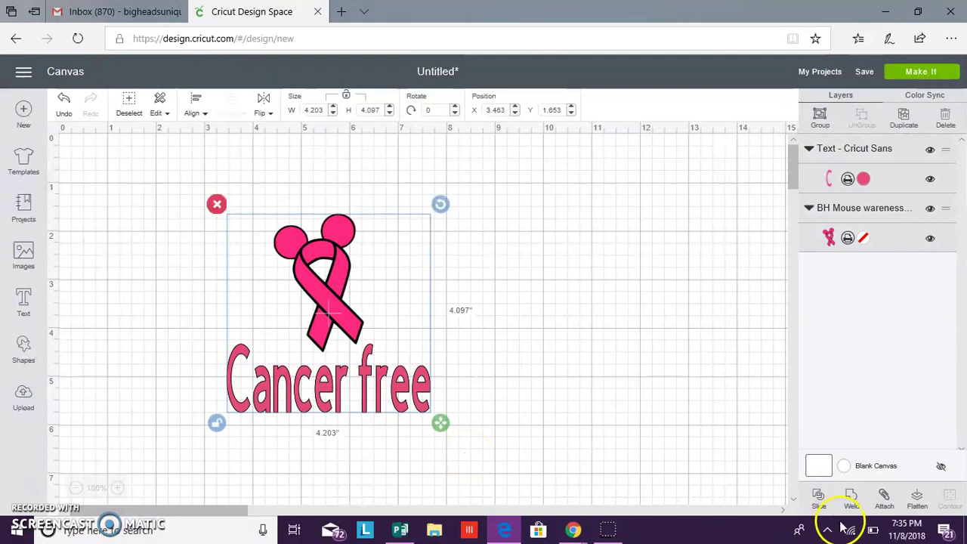
- Flatten ribbon and text into one layer, preview the mat in Make It, then cancel
click(917, 500)
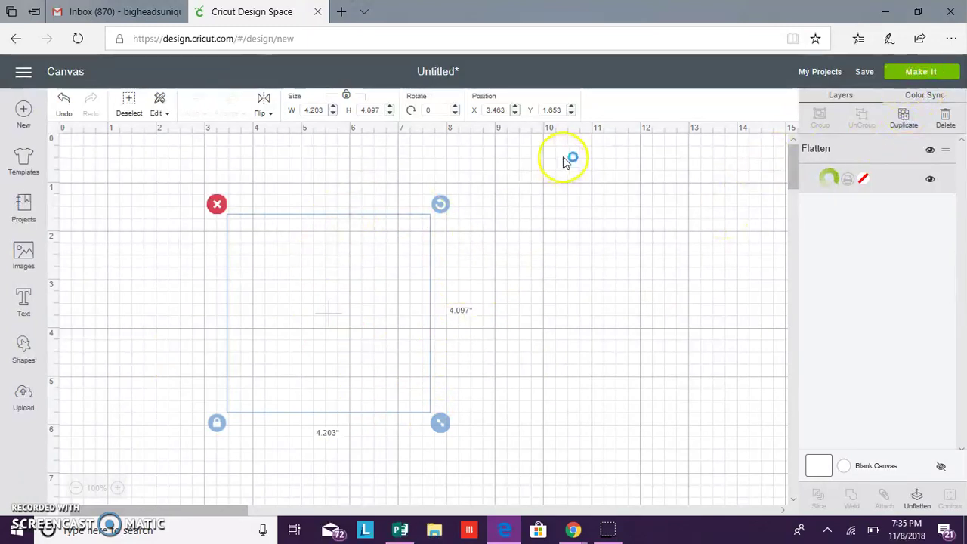
click(920, 73)
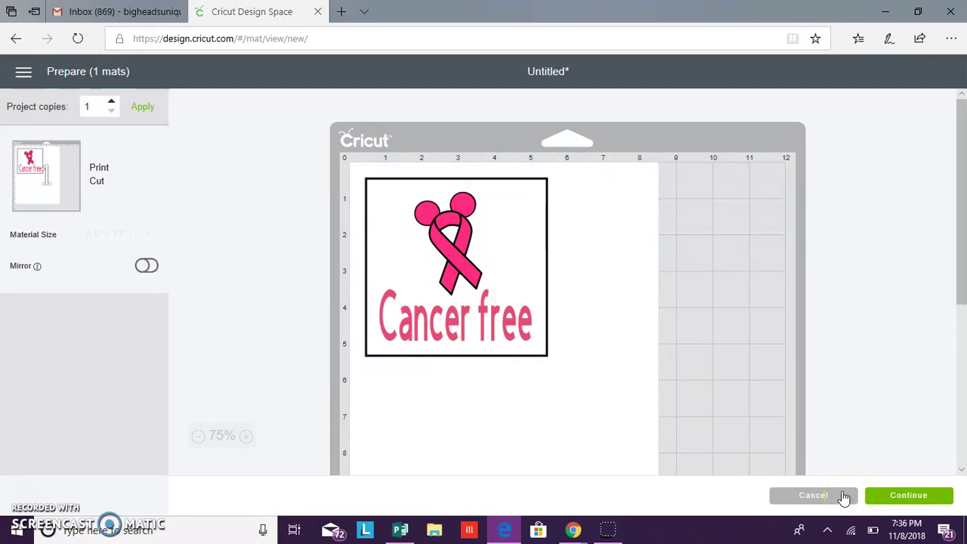
click(816, 499)
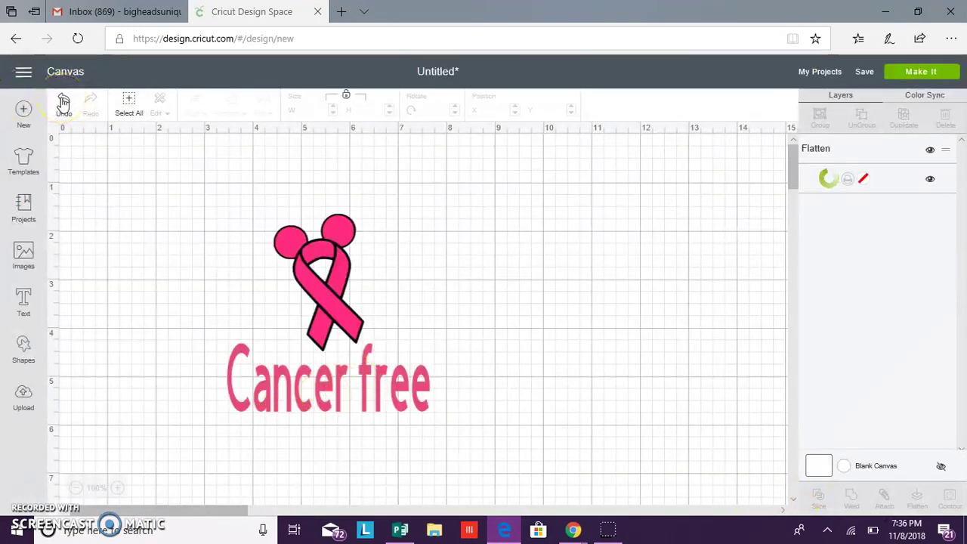
- Undo the flatten, check the 'Cancer free' text layer's colour, then deselect the text
click(64, 102)
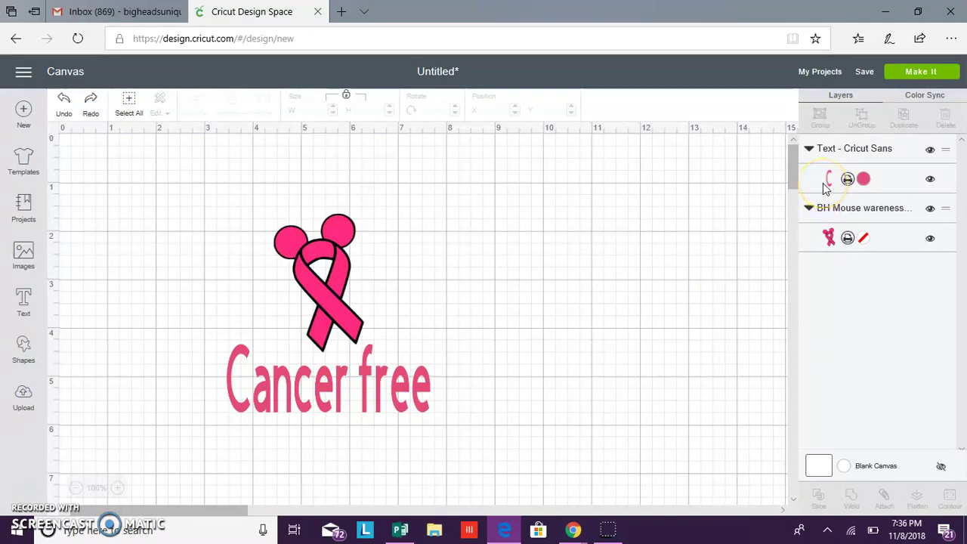
click(890, 180)
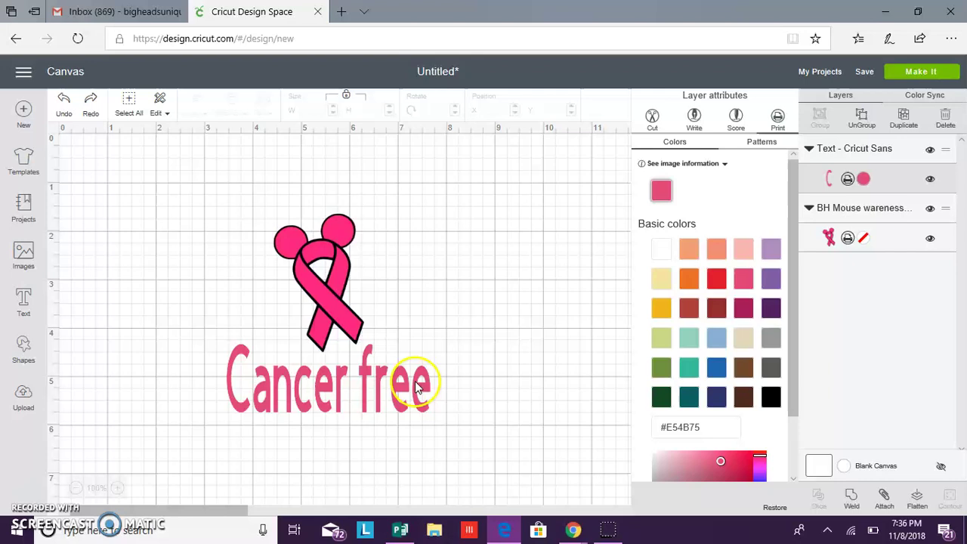
click(382, 404)
click(492, 334)
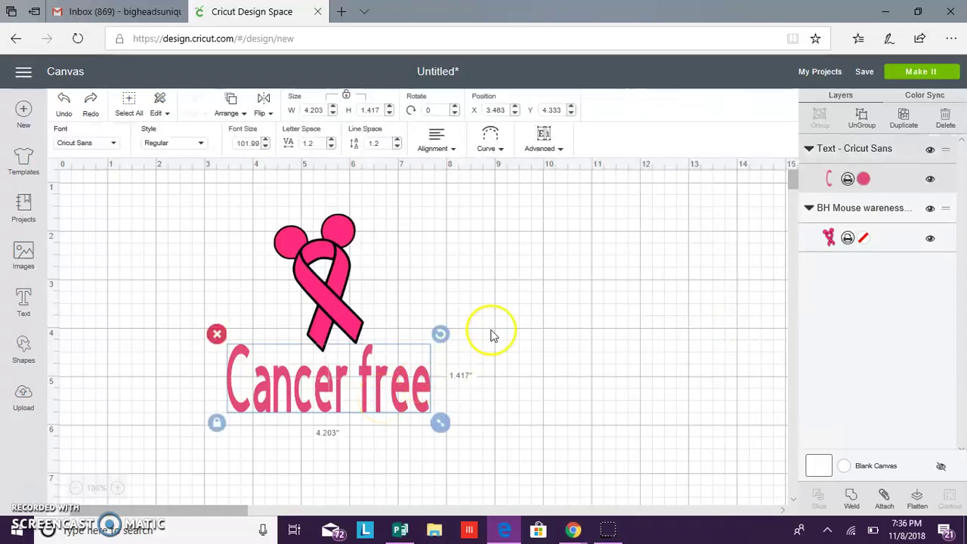
click(491, 334)
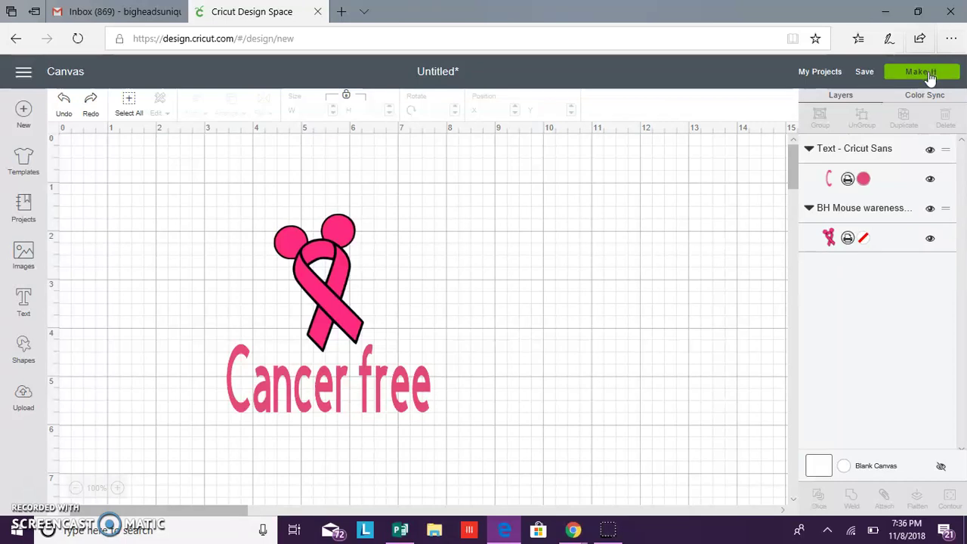
- Send the unflattened ribbon and pink text to Make It for print-then-cut mat preparation
click(924, 72)
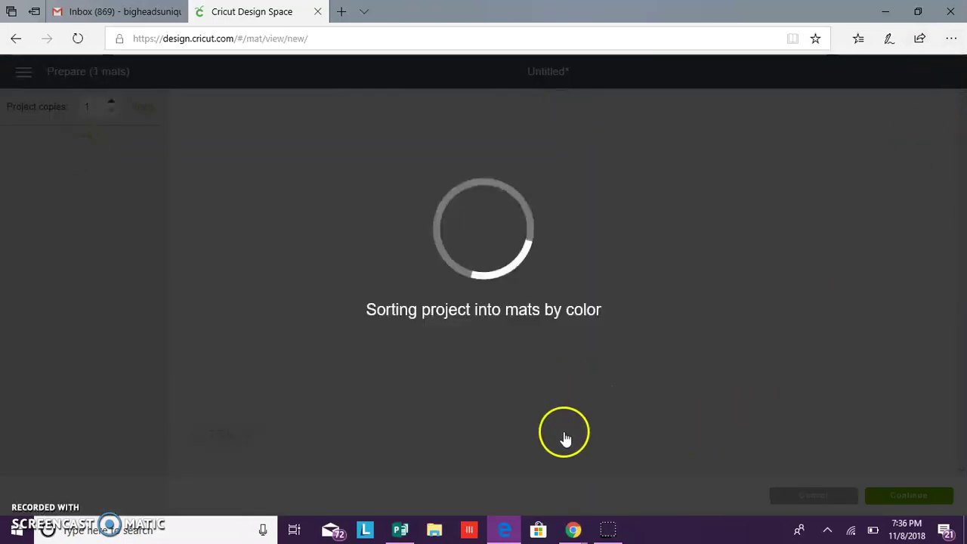